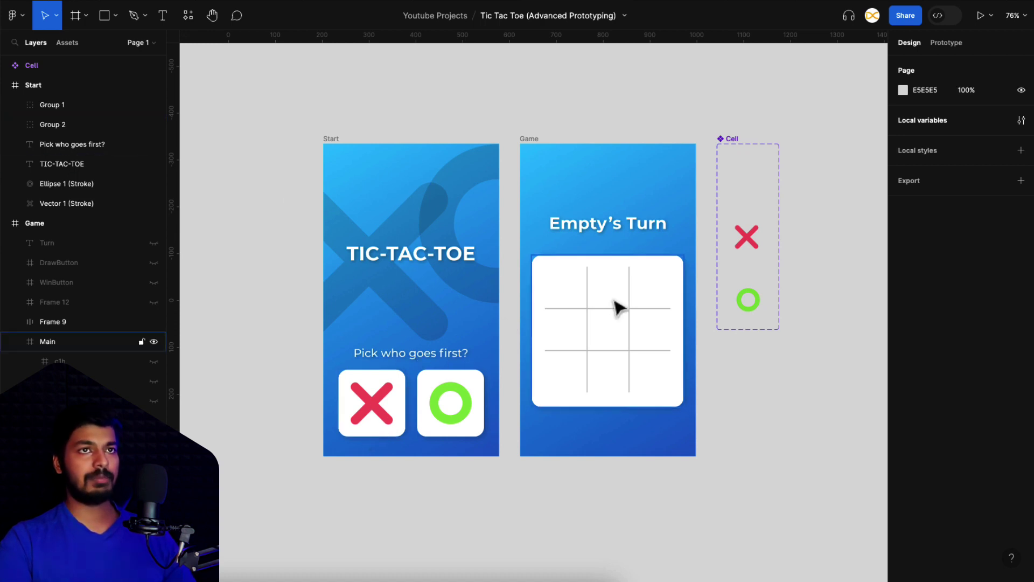
- Inspect the click interaction of the X button on the Start frame, including its set-variable action and navigation destination
{"action": "left_click", "coordinate": [946, 47]}
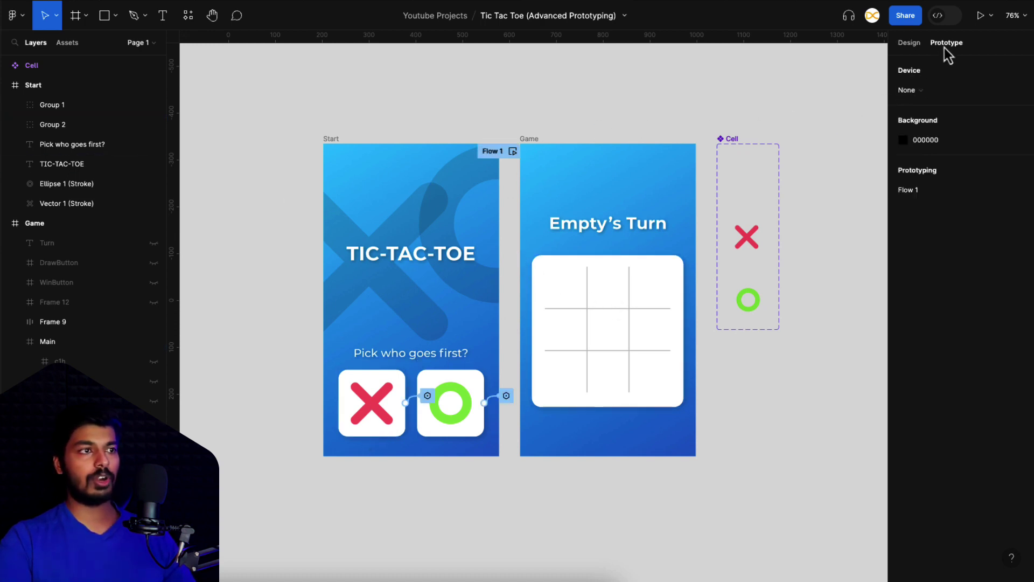
{"action": "left_click", "coordinate": [361, 401]}
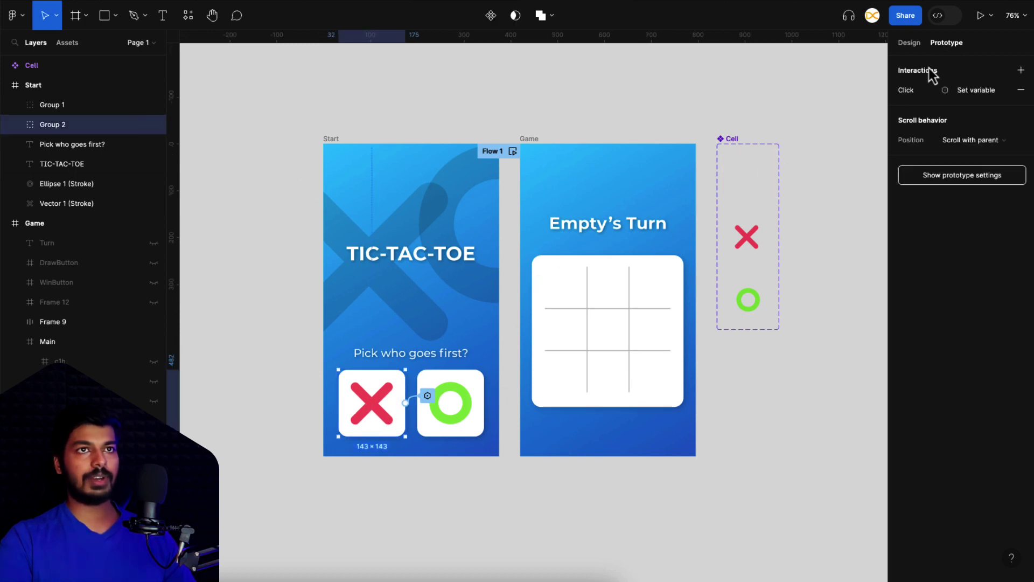
{"action": "left_click", "coordinate": [913, 91]}
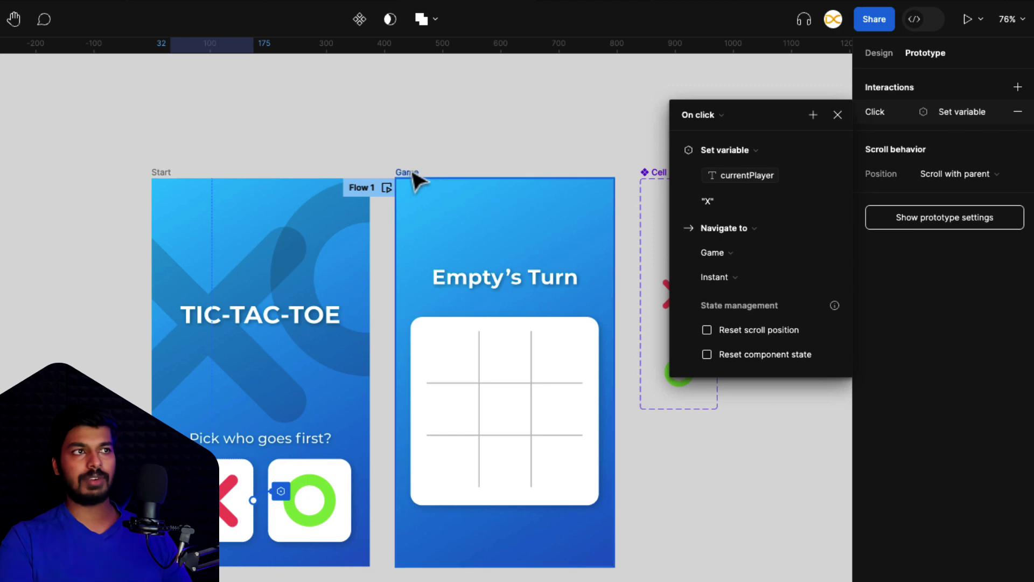
{"action": "left_click", "coordinate": [748, 258]}
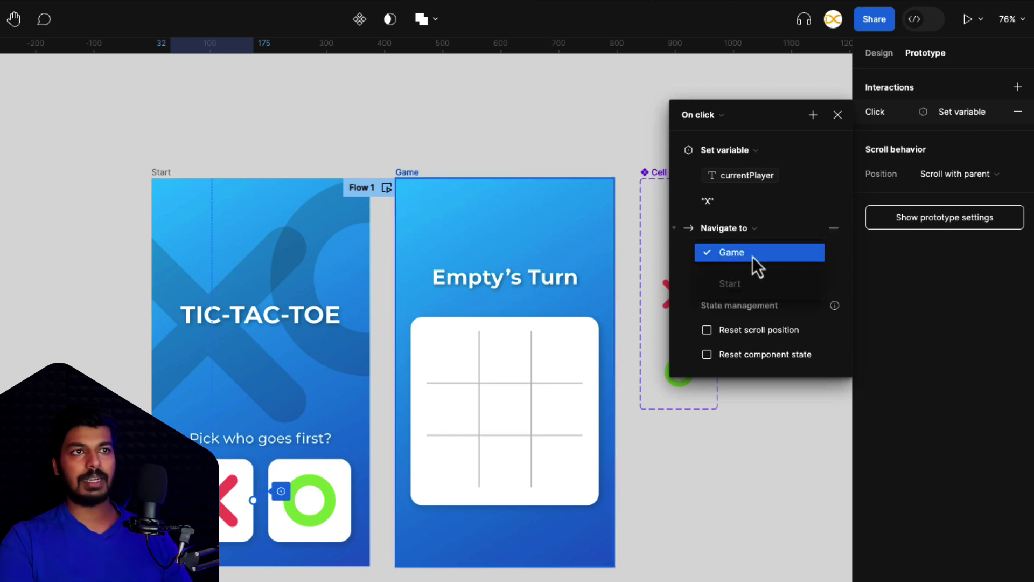
{"action": "left_click", "coordinate": [741, 257]}
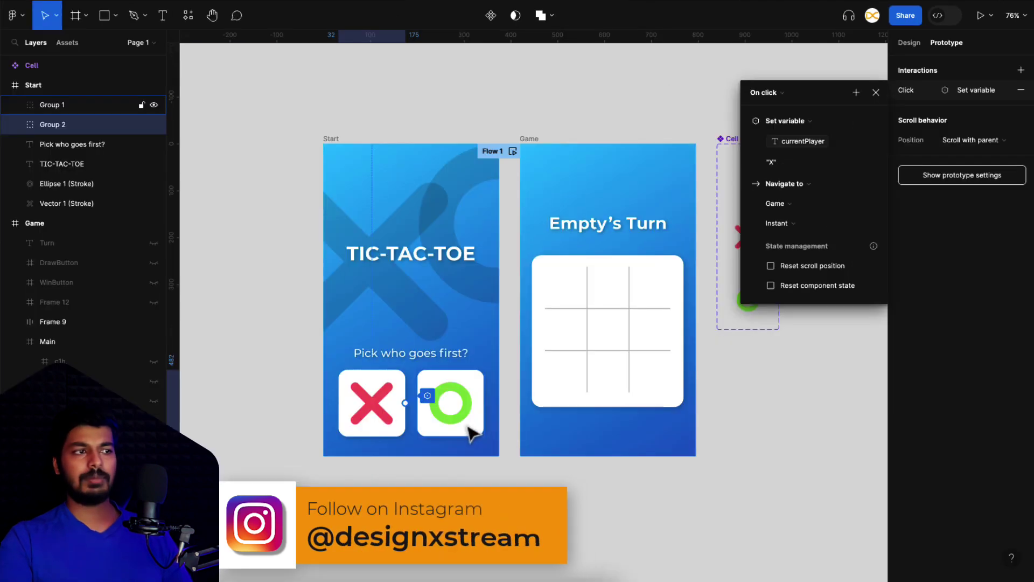
- Inspect the click interaction of the O button on the Start frame, then clear the selection
{"action": "left_click", "coordinate": [473, 430]}
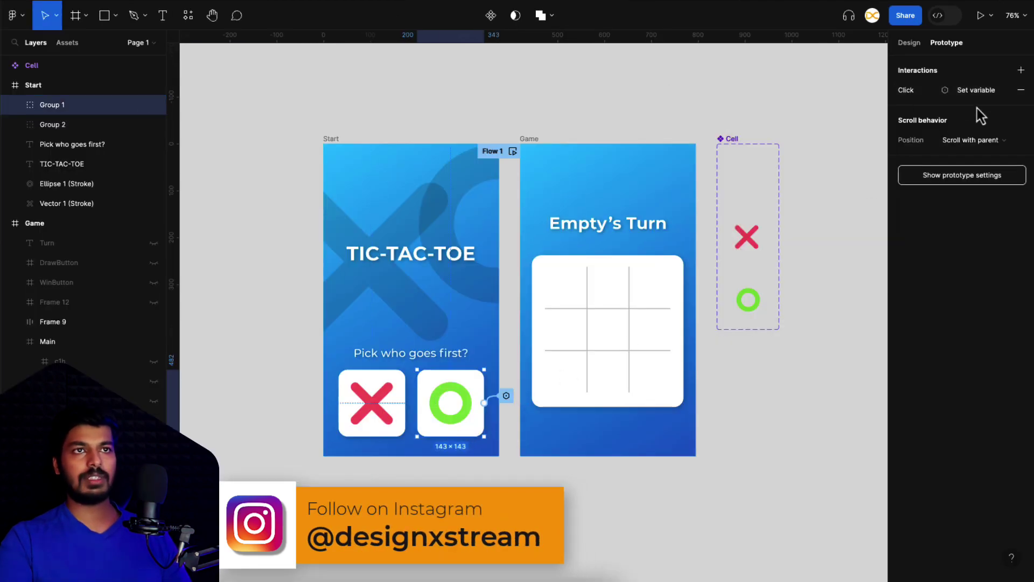
{"action": "left_click", "coordinate": [959, 95]}
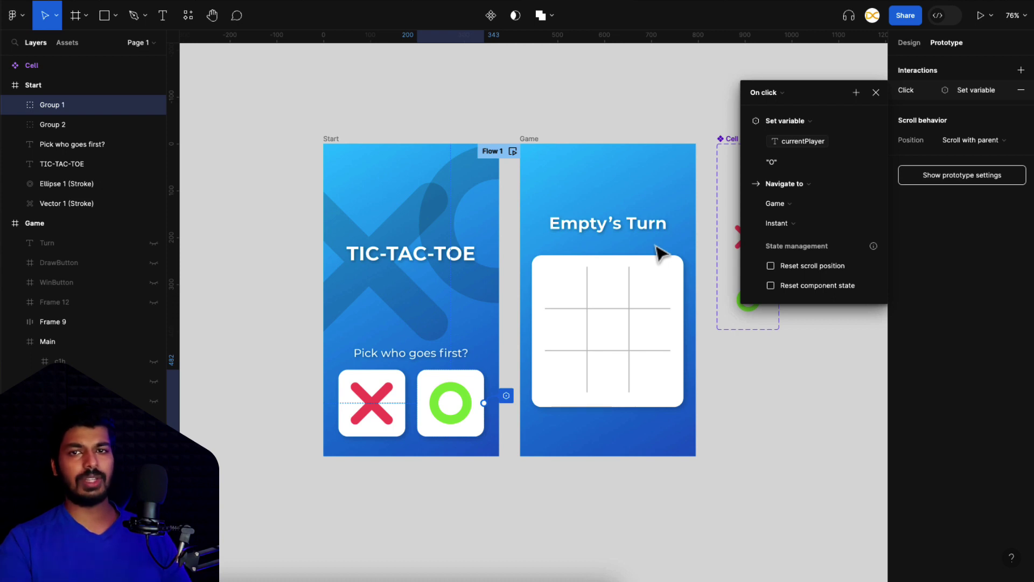
{"action": "left_click", "coordinate": [687, 289]}
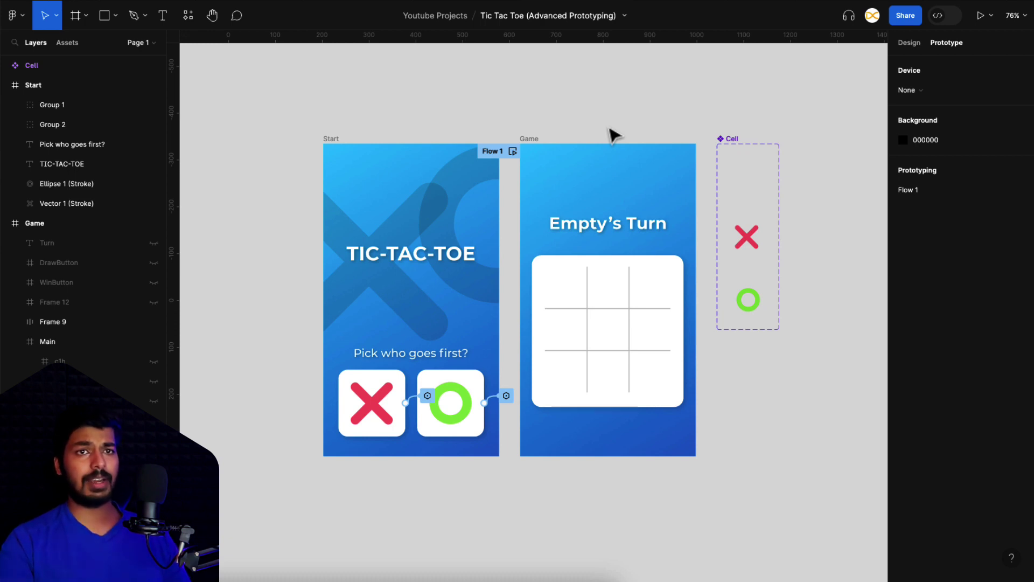
- Unhide all the winning-line layers, from c1h through c4h, inside the Main board frame
{"action": "left_click", "coordinate": [909, 45]}
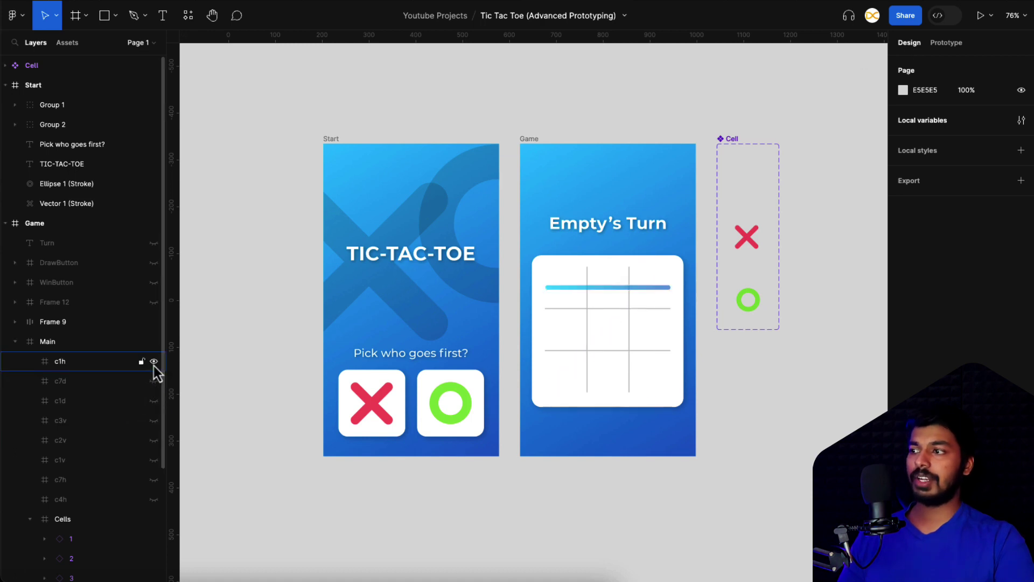
{"action": "left_click_drag", "start_coordinate": [153, 380], "coordinate": [152, 501]}
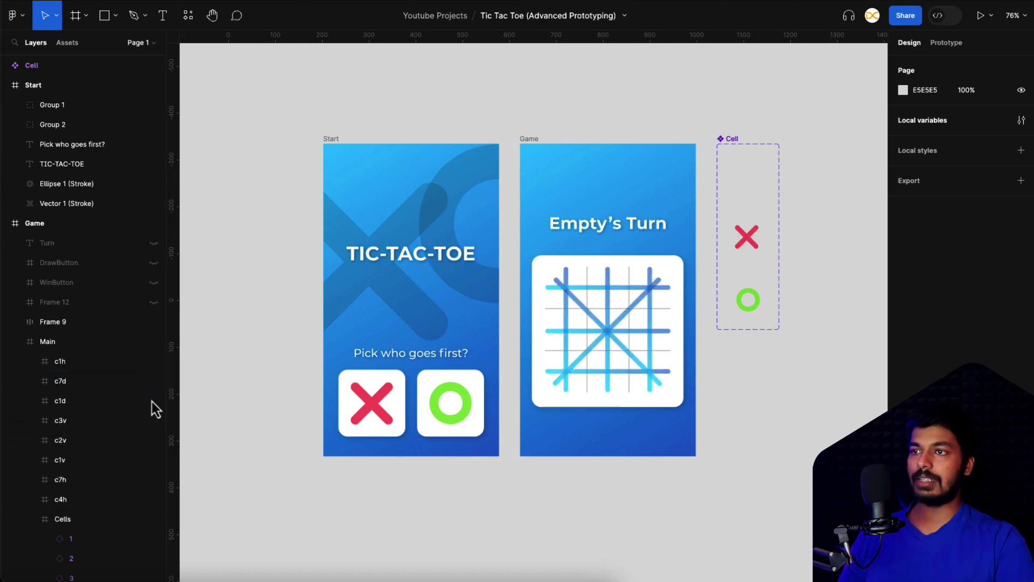
- Examine which line on the Main board each of the layers c1h, c7d and c1d represents
{"action": "left_click", "coordinate": [540, 296]}
{"action": "key", "text": "shift+2"}
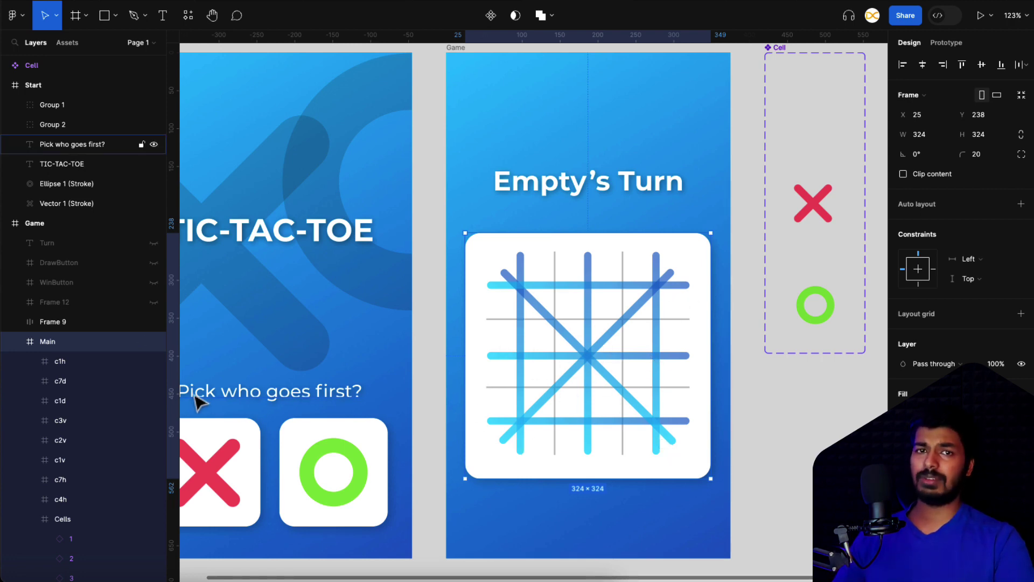
{"action": "left_click", "coordinate": [81, 361]}
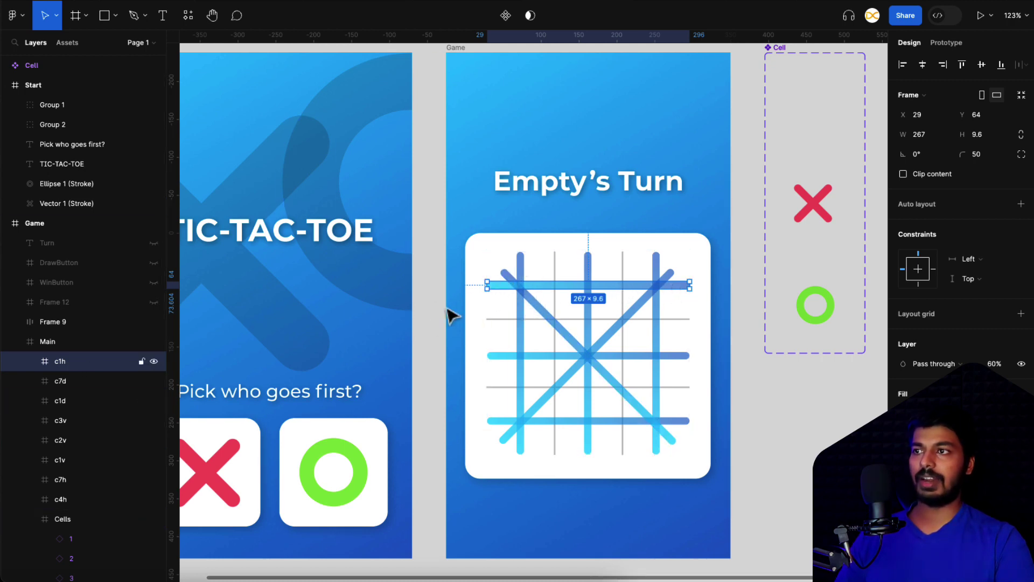
{"action": "left_click", "coordinate": [54, 382]}
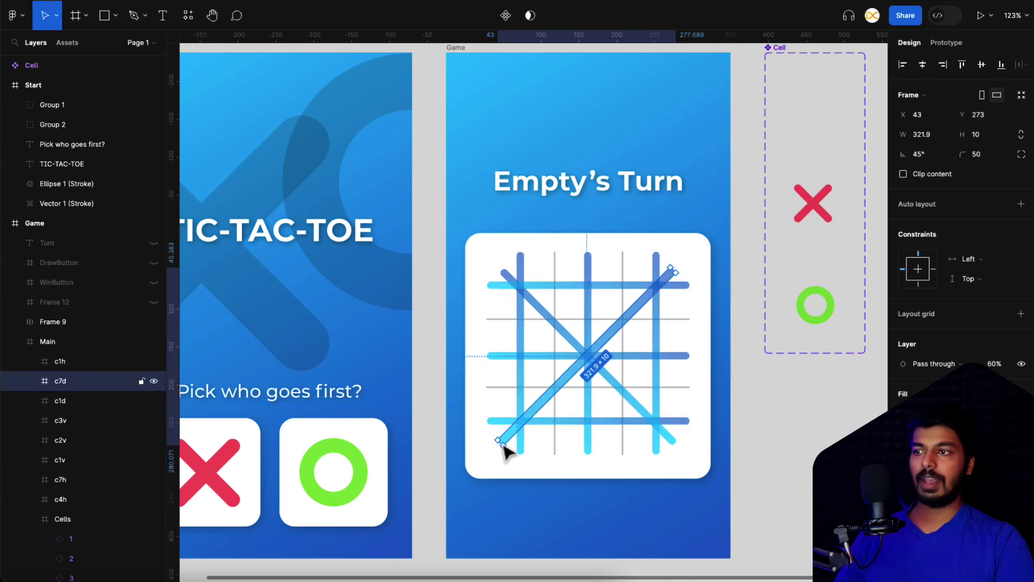
{"action": "left_click", "coordinate": [63, 401]}
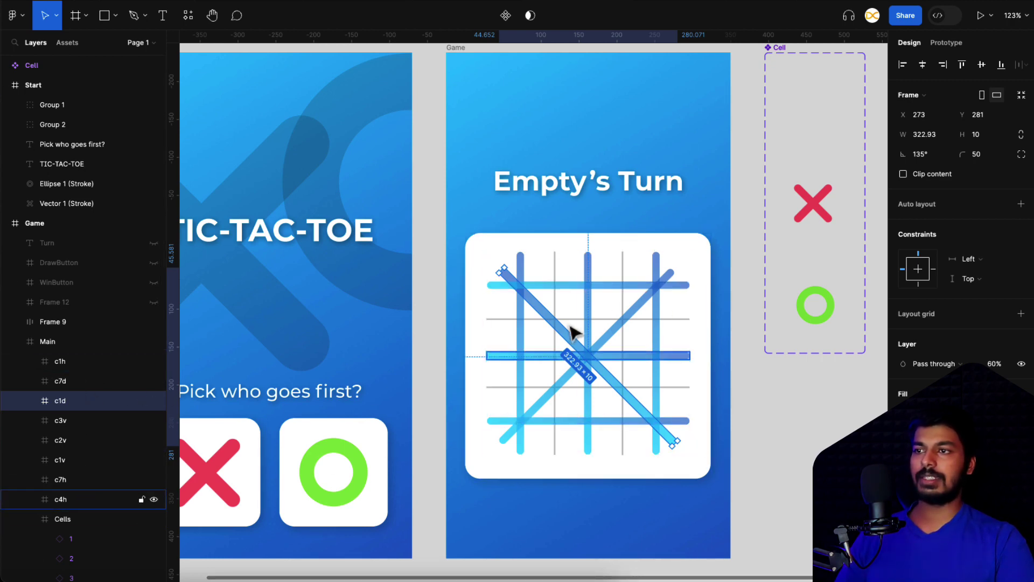
{"action": "left_click", "coordinate": [816, 420]}
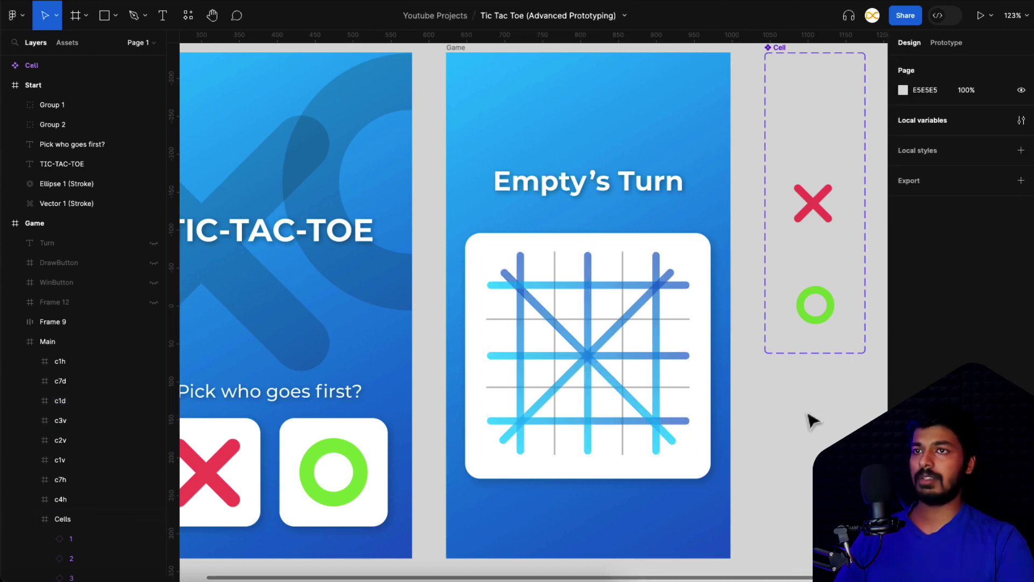
- Review the local variables in the Game and Winner collections, and the types offered for a new variable
{"action": "scroll", "coordinate": [815, 420], "scroll_direction": "down", "scroll_amount": 3}
{"action": "scroll", "coordinate": [811, 420], "scroll_direction": "right", "scroll_amount": 1}
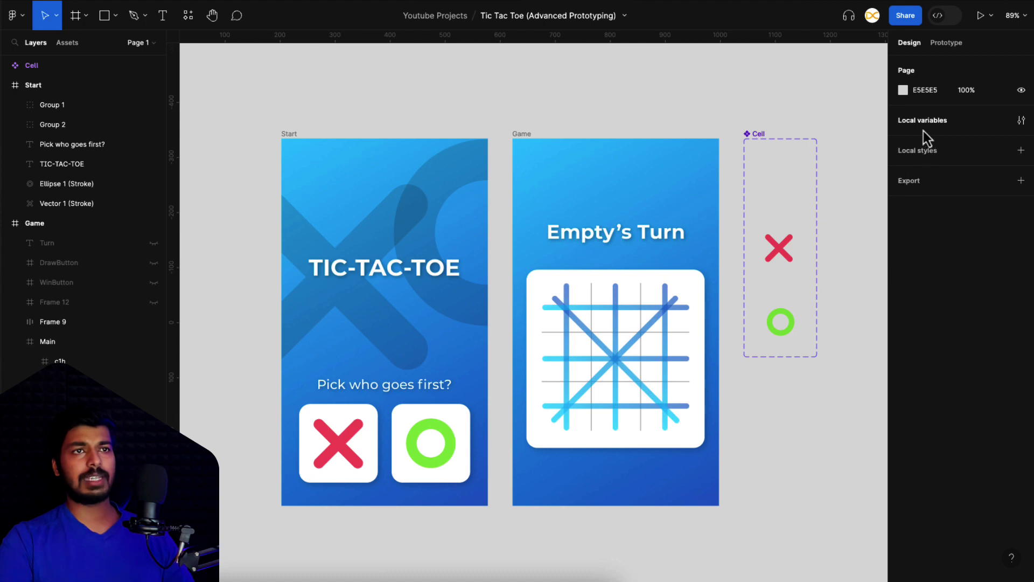
{"action": "left_click", "coordinate": [1021, 121]}
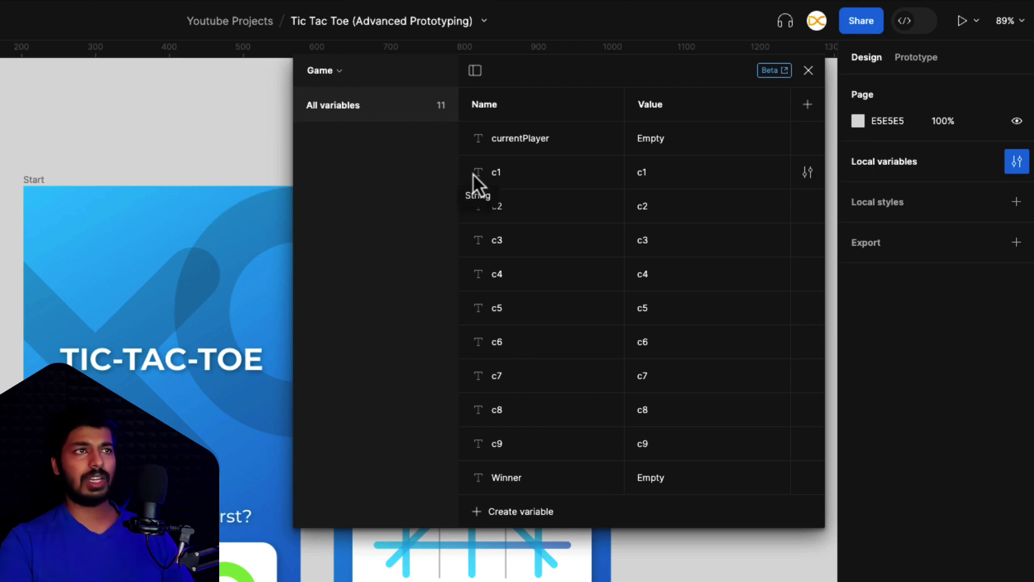
{"action": "left_click", "coordinate": [336, 79]}
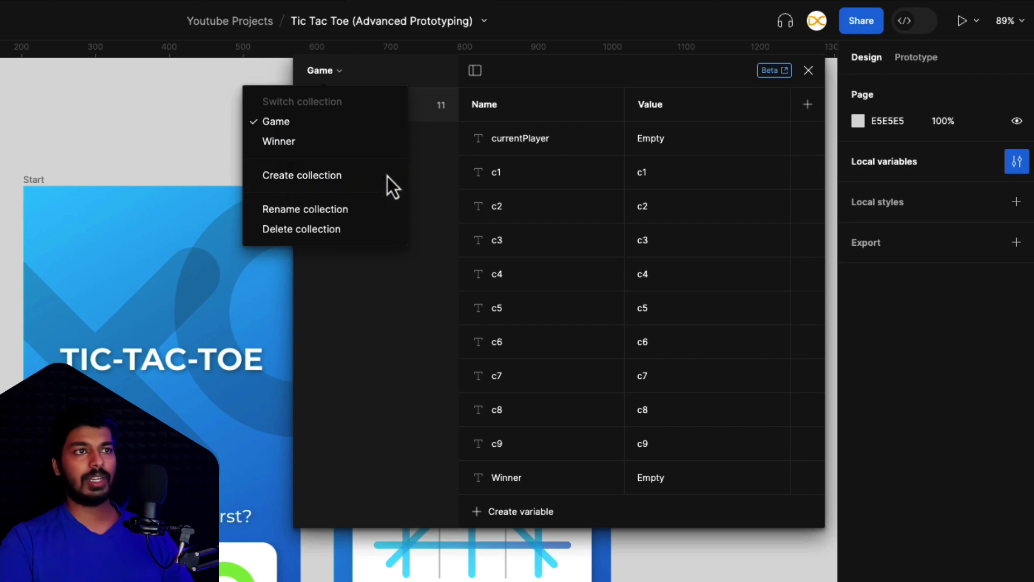
{"action": "left_click", "coordinate": [303, 143]}
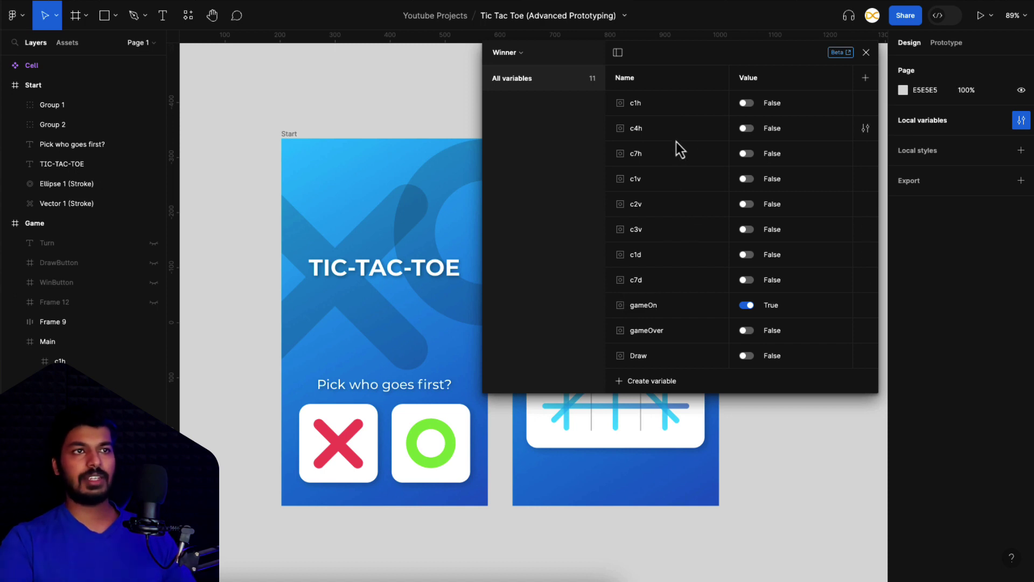
{"action": "left_click", "coordinate": [644, 380]}
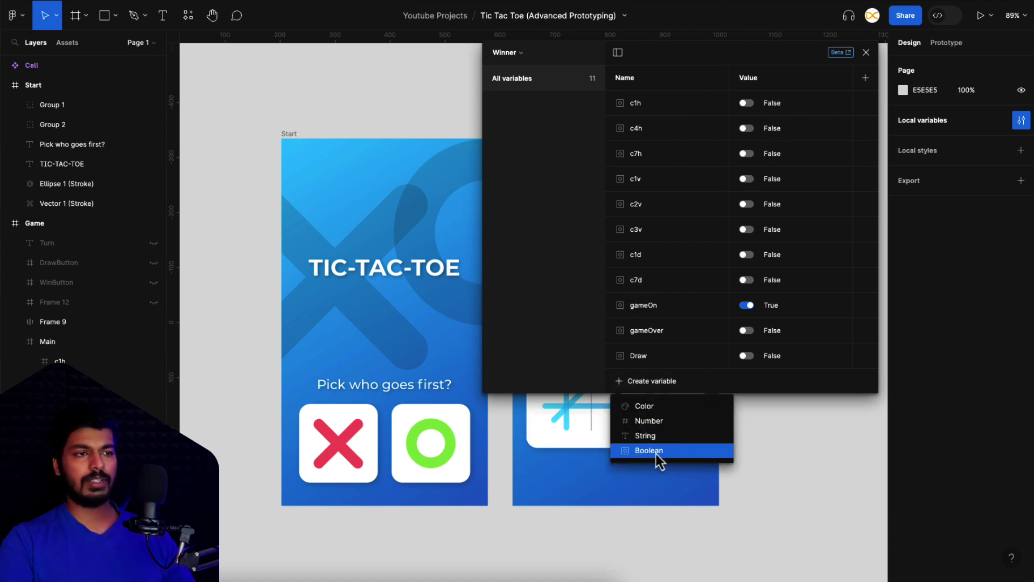
{"action": "left_click", "coordinate": [753, 399]}
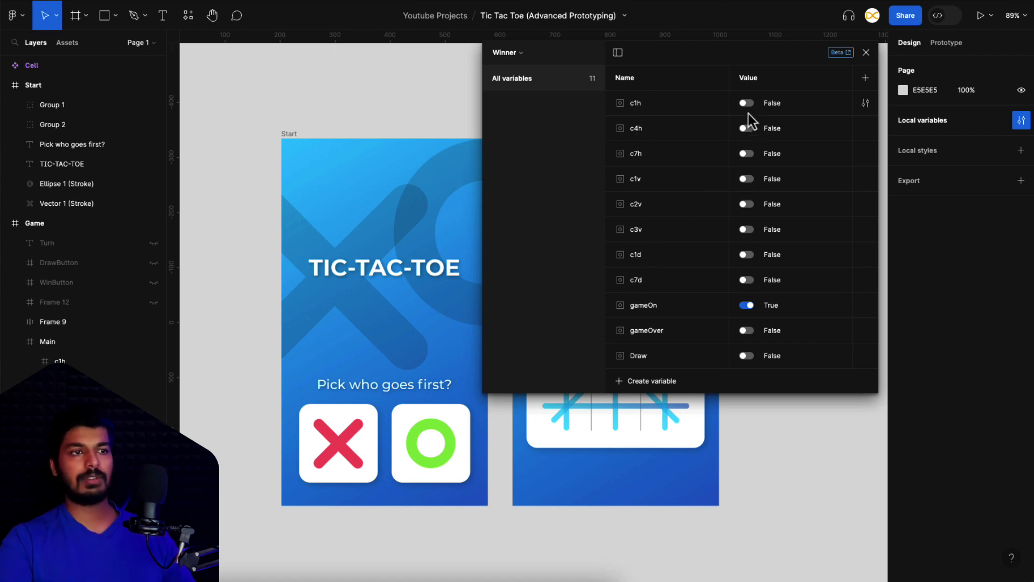
{"action": "left_click", "coordinate": [866, 52]}
- Bind the visibility of the c1h line across the board's upper row to the boolean variable c1h
{"action": "scroll", "coordinate": [676, 438], "scroll_direction": "right", "scroll_amount": 1}
{"action": "scroll", "coordinate": [676, 439], "scroll_direction": "down", "scroll_amount": 1}
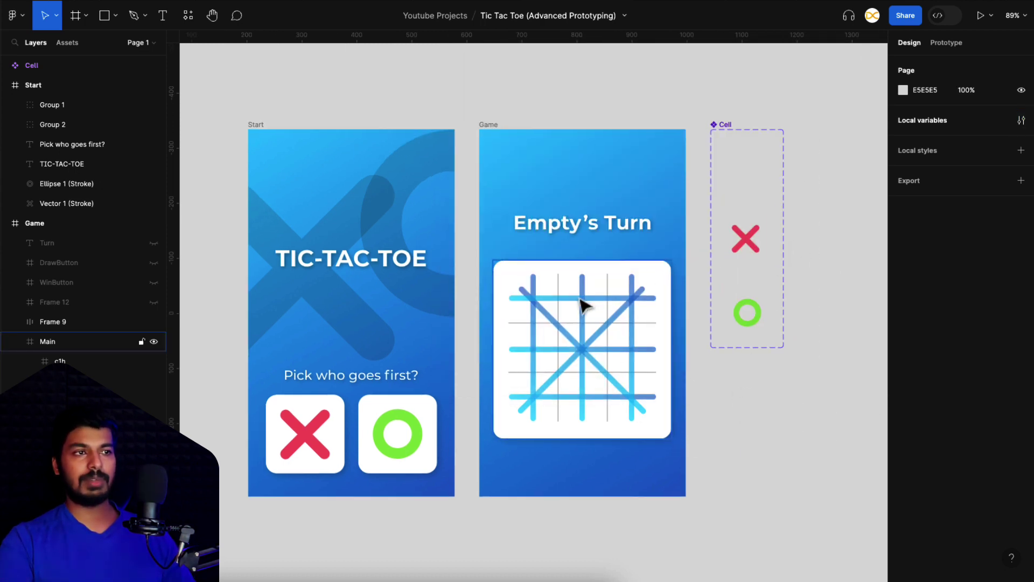
{"action": "left_click", "coordinate": [81, 361]}
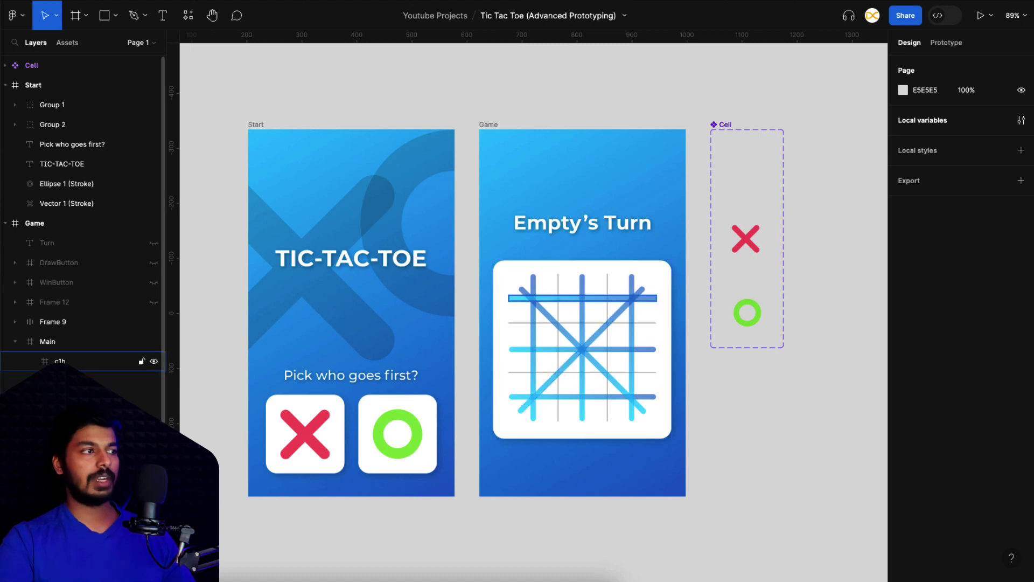
{"action": "left_click", "coordinate": [96, 366]}
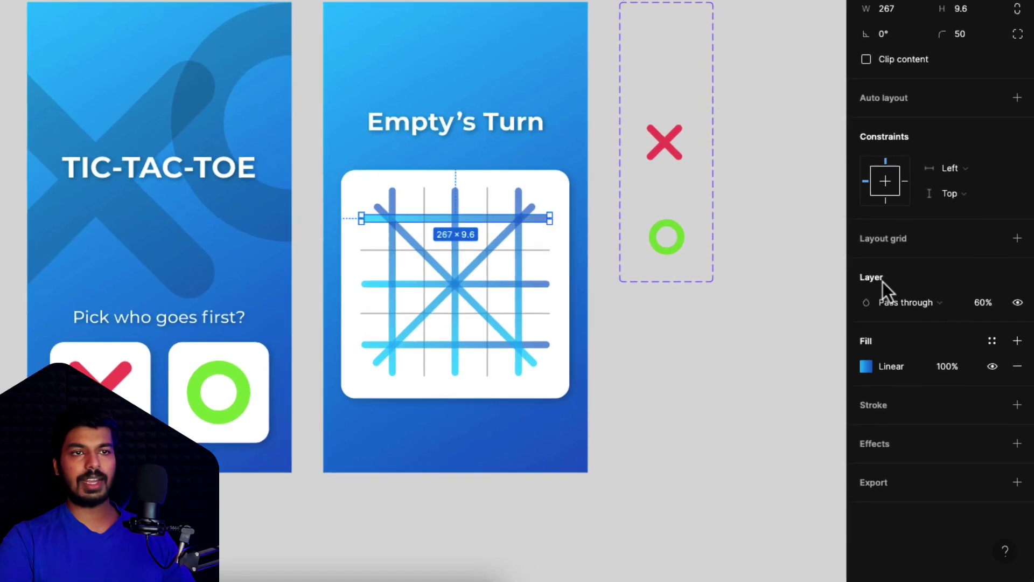
{"action": "left_click", "coordinate": [1016, 310]}
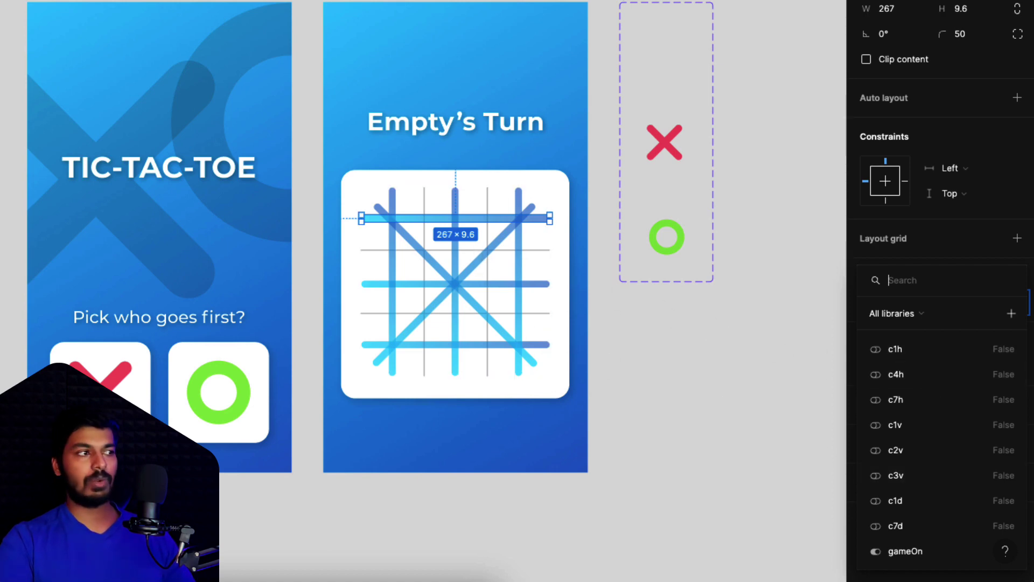
{"action": "left_click", "coordinate": [915, 355]}
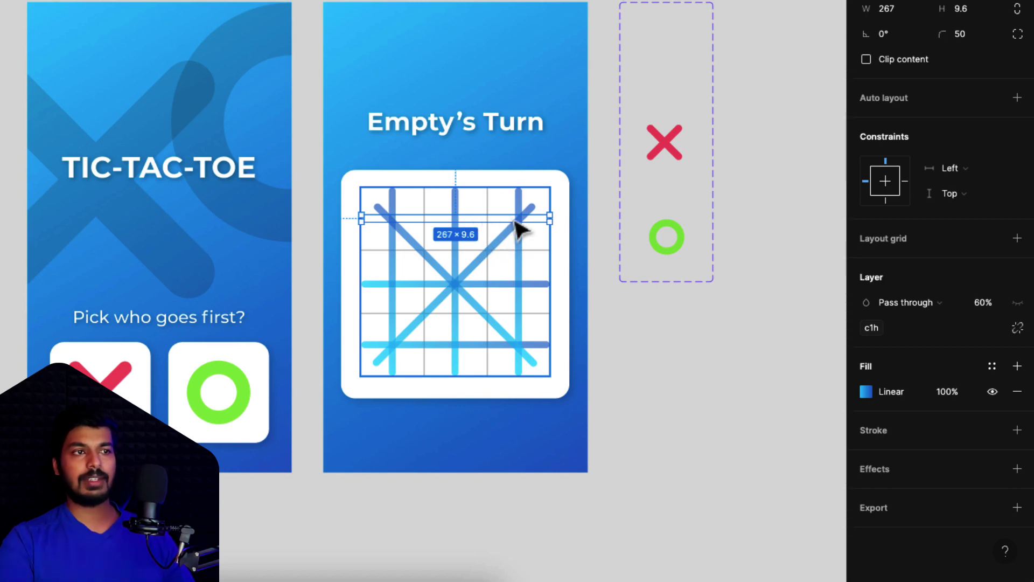
- Bind the visibility of the two diagonal winning lines, c7d and c1d, to their matching boolean variables
{"action": "left_click", "coordinate": [536, 210]}
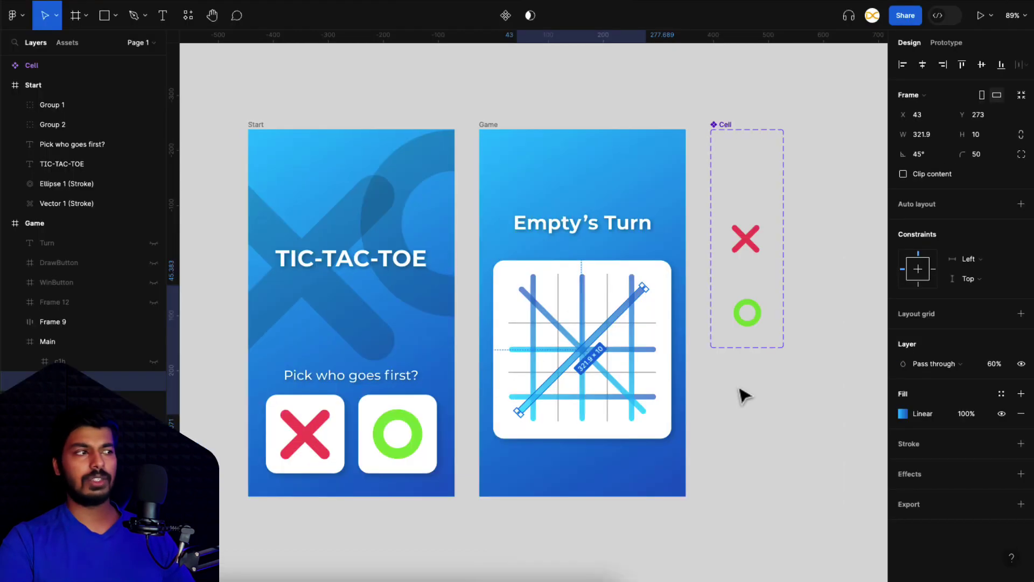
{"action": "left_click", "coordinate": [1022, 364]}
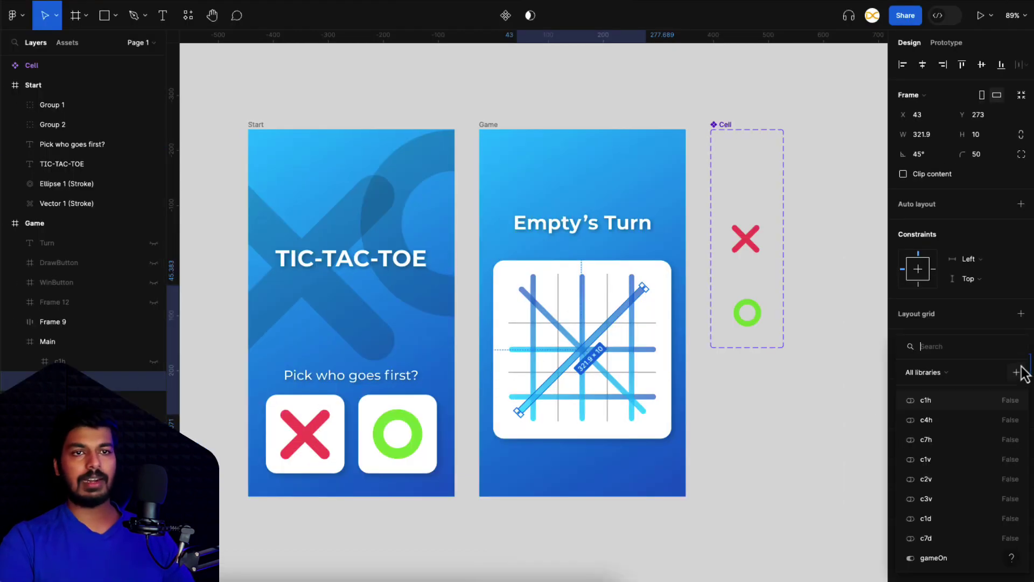
{"action": "left_click", "coordinate": [937, 556]}
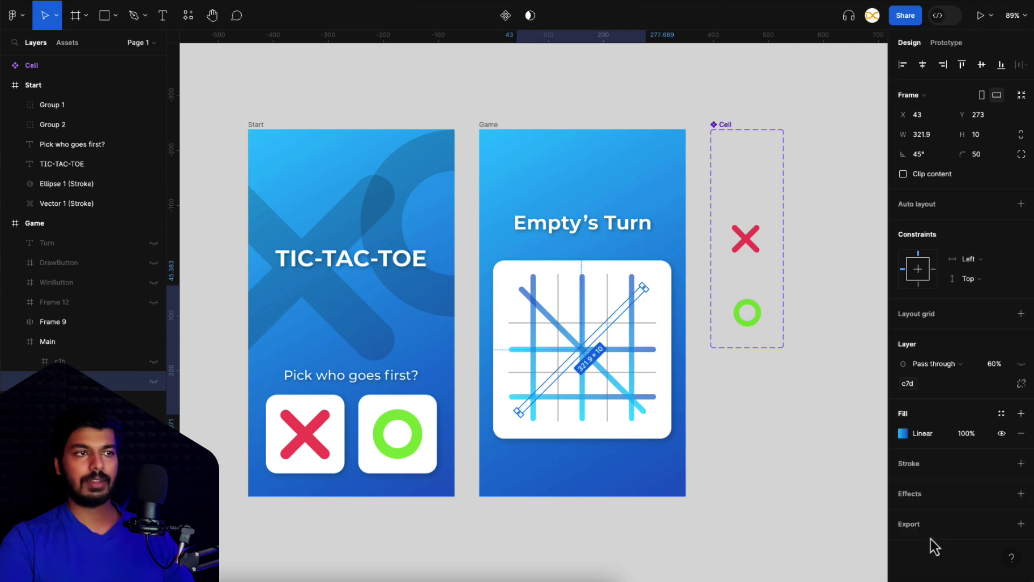
{"action": "left_click", "coordinate": [108, 400]}
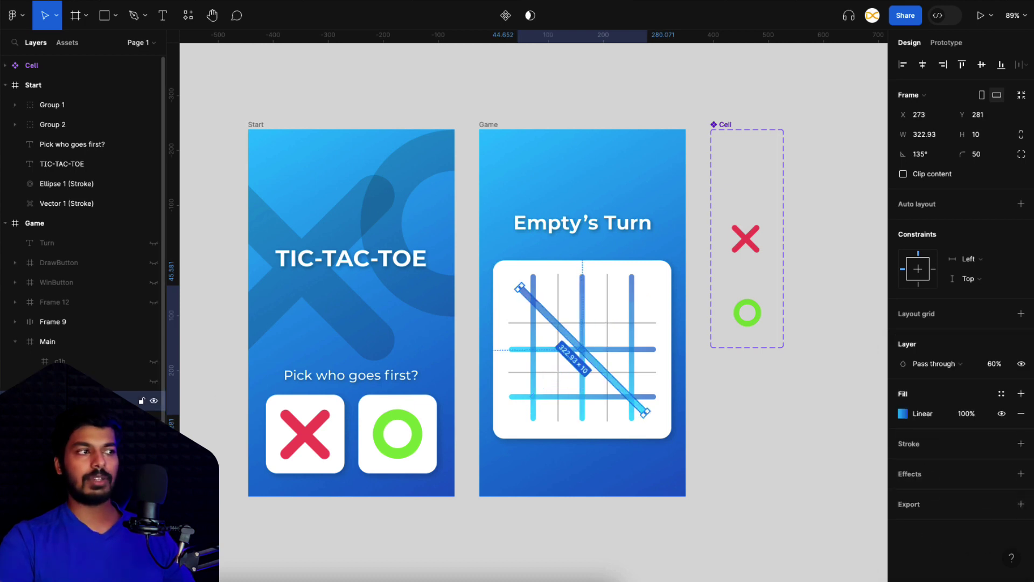
{"action": "left_click", "coordinate": [1022, 364]}
{"action": "left_click", "coordinate": [1009, 364]}
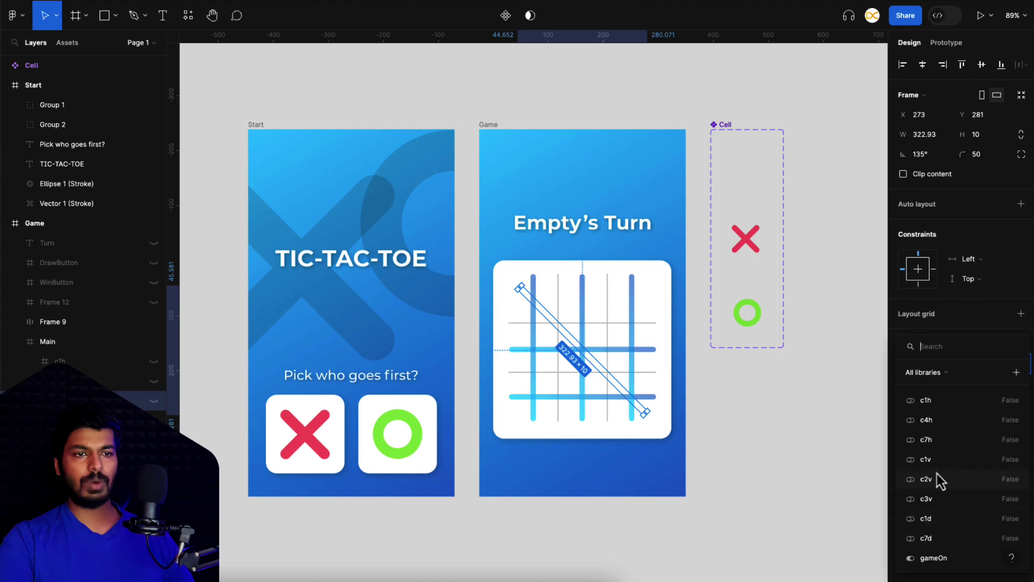
{"action": "left_click", "coordinate": [937, 459]}
- Bind the visibility of the remaining winning lines c3v, c2v, c1v, c7h and c4h to their matching boolean variables
{"action": "left_click", "coordinate": [108, 420]}
{"action": "left_click", "coordinate": [1008, 364]}
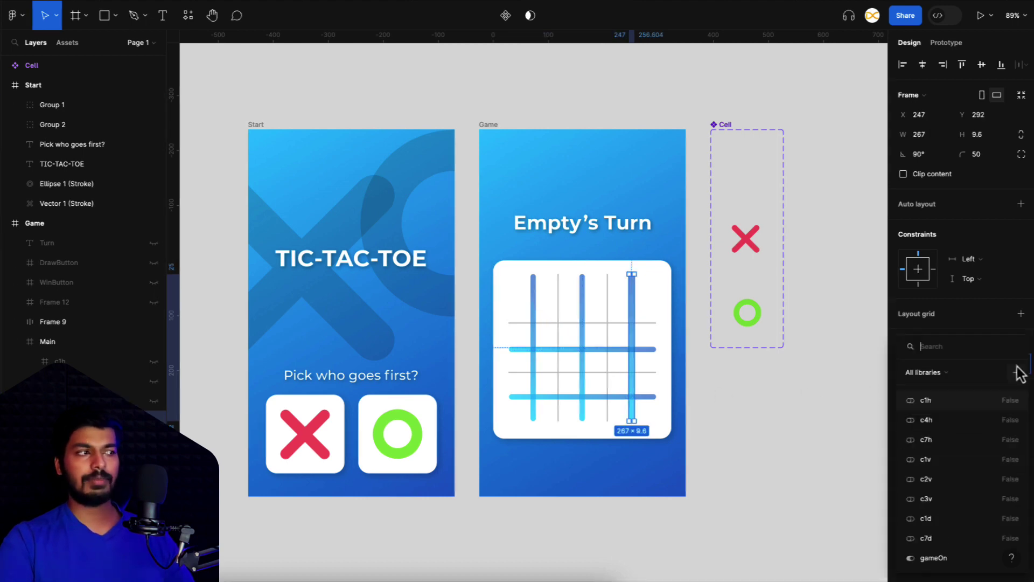
{"action": "left_click", "coordinate": [937, 426]}
{"action": "left_click", "coordinate": [108, 380]}
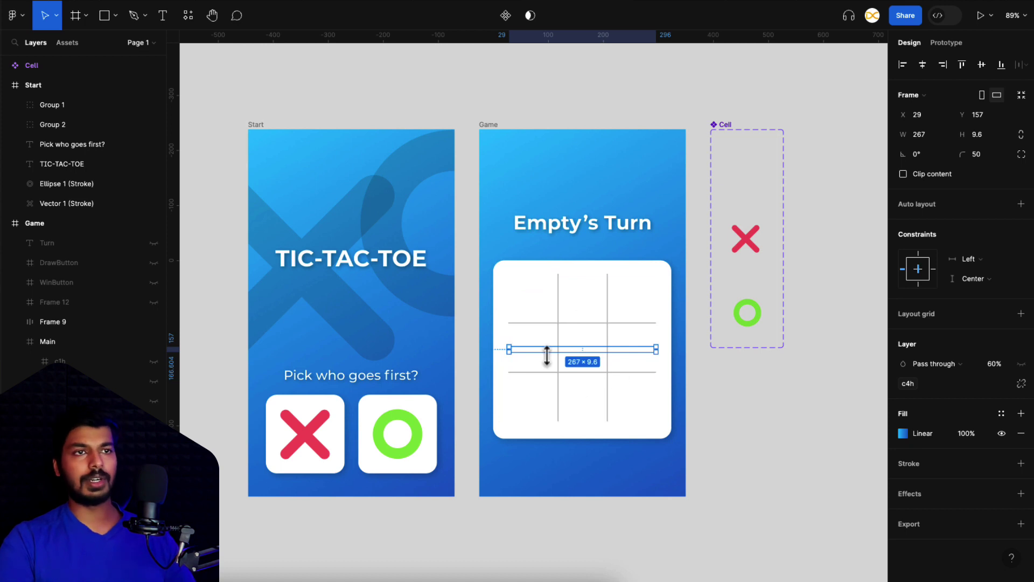
- Test the c7h and c2v winning lines by switching each Winner variable to true and back to false
{"action": "left_click", "coordinate": [745, 424]}
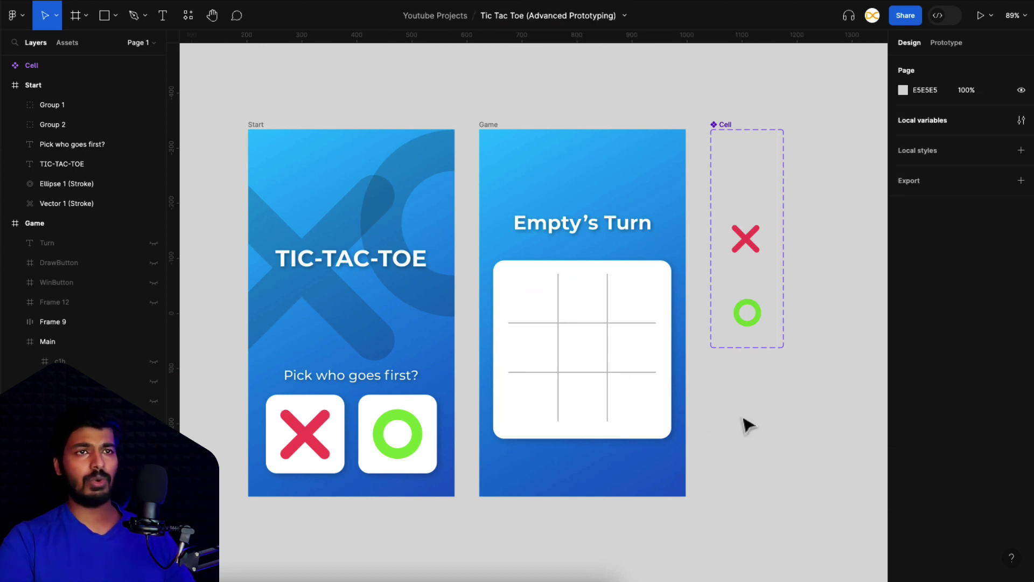
{"action": "left_click", "coordinate": [1021, 120]}
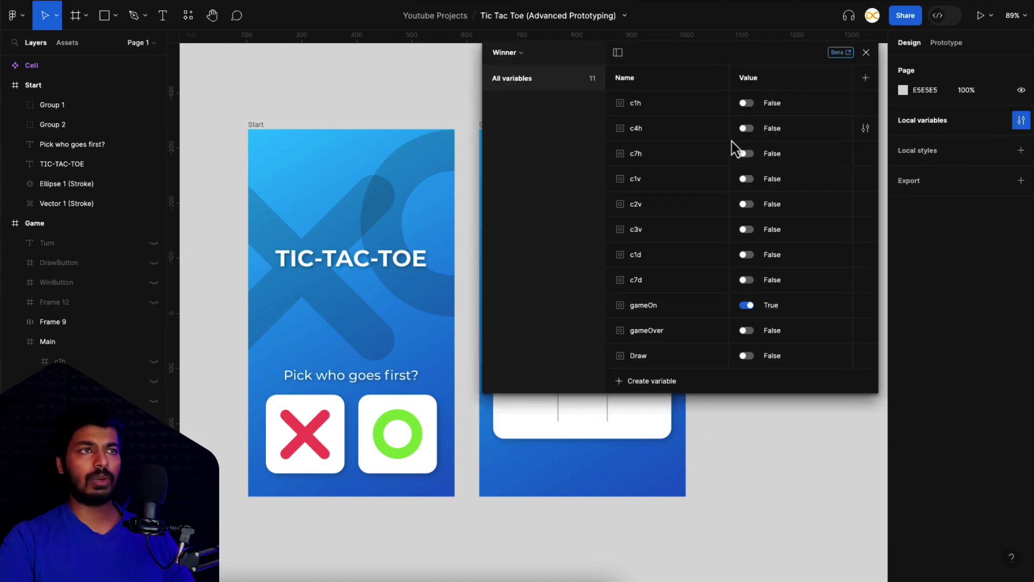
{"action": "scroll", "coordinate": [673, 509], "scroll_direction": "right", "scroll_amount": 5}
{"action": "scroll", "coordinate": [673, 509], "scroll_direction": "up", "scroll_amount": 1}
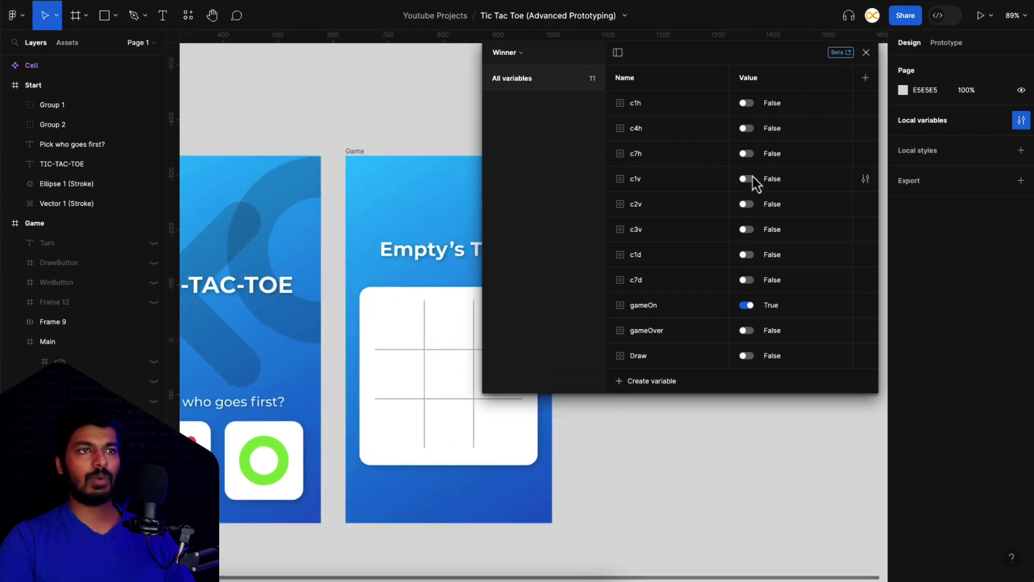
{"action": "left_click", "coordinate": [745, 156]}
{"action": "left_click", "coordinate": [746, 156]}
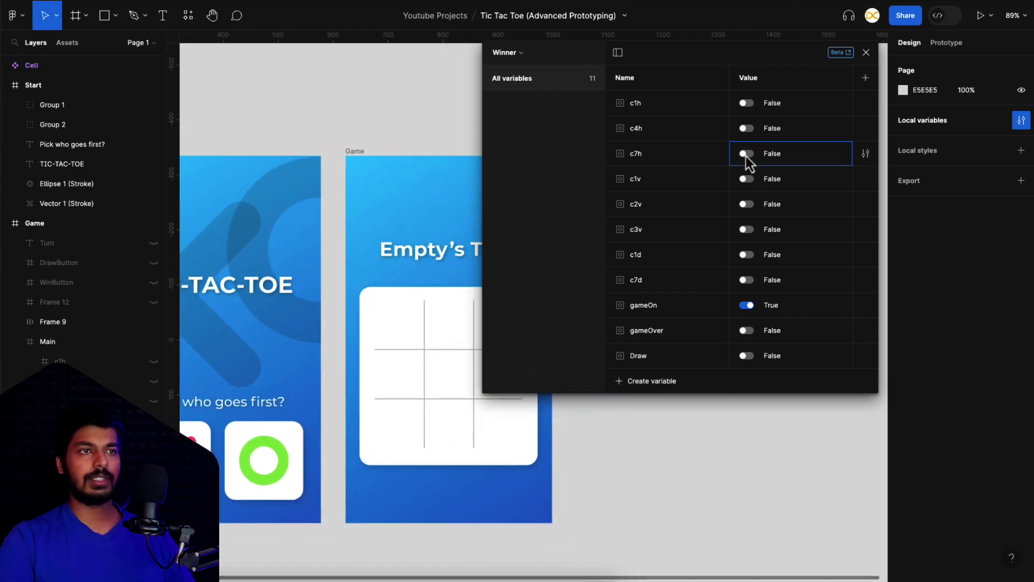
{"action": "left_click", "coordinate": [746, 204]}
{"action": "left_click", "coordinate": [746, 206]}
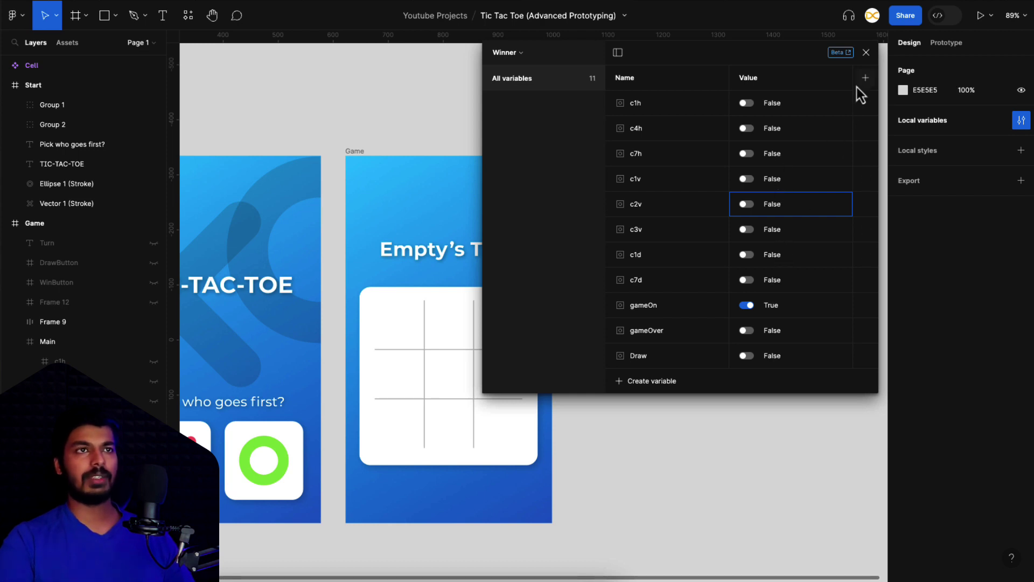
{"action": "left_click", "coordinate": [866, 53]}
{"action": "scroll", "coordinate": [591, 388], "scroll_direction": "left", "scroll_amount": 6}
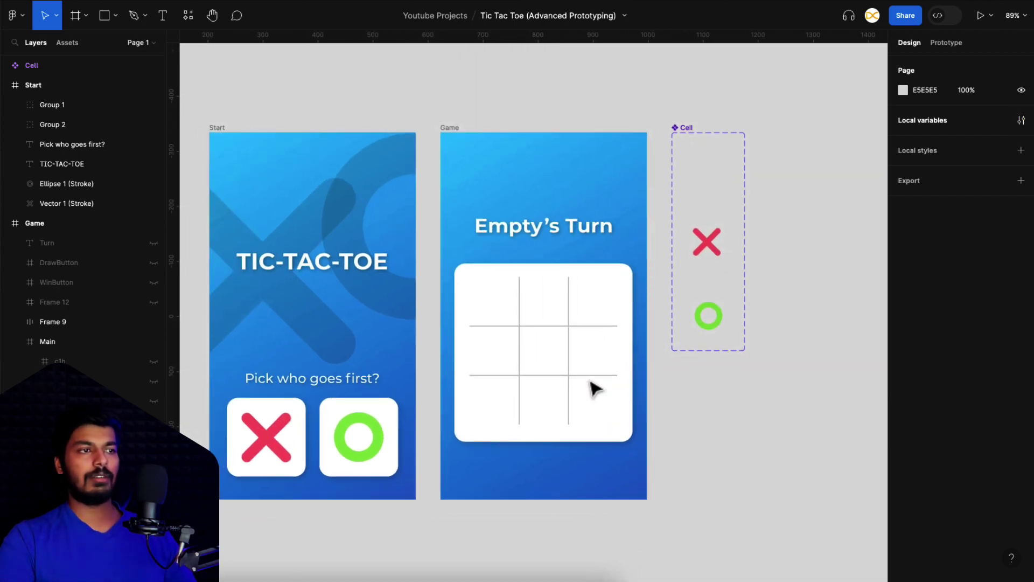
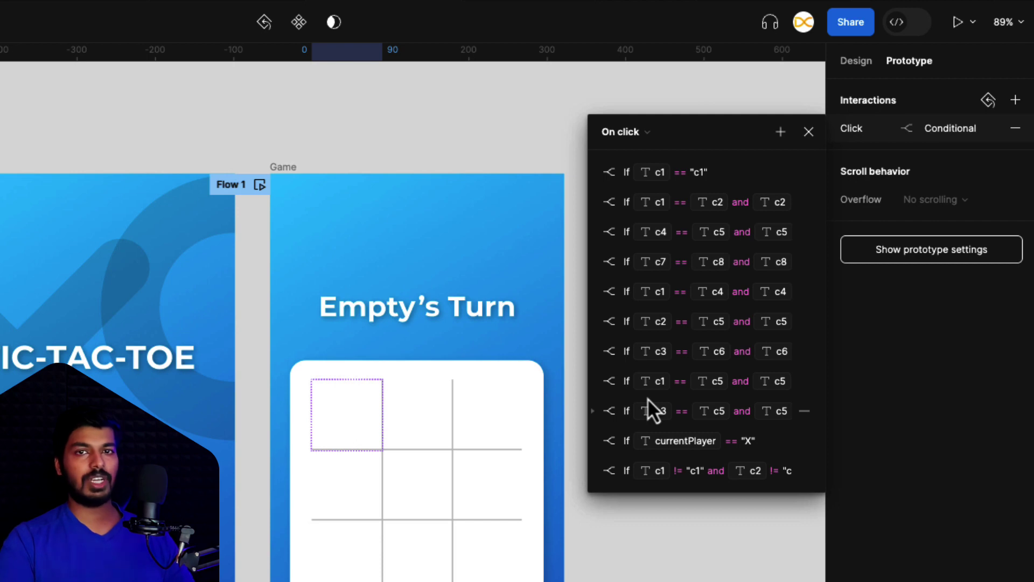
- Examine the actions under the c1 == c2 and c4 == c5 win conditions in the upper-left cell's click interaction
{"action": "left_click", "coordinate": [595, 203]}
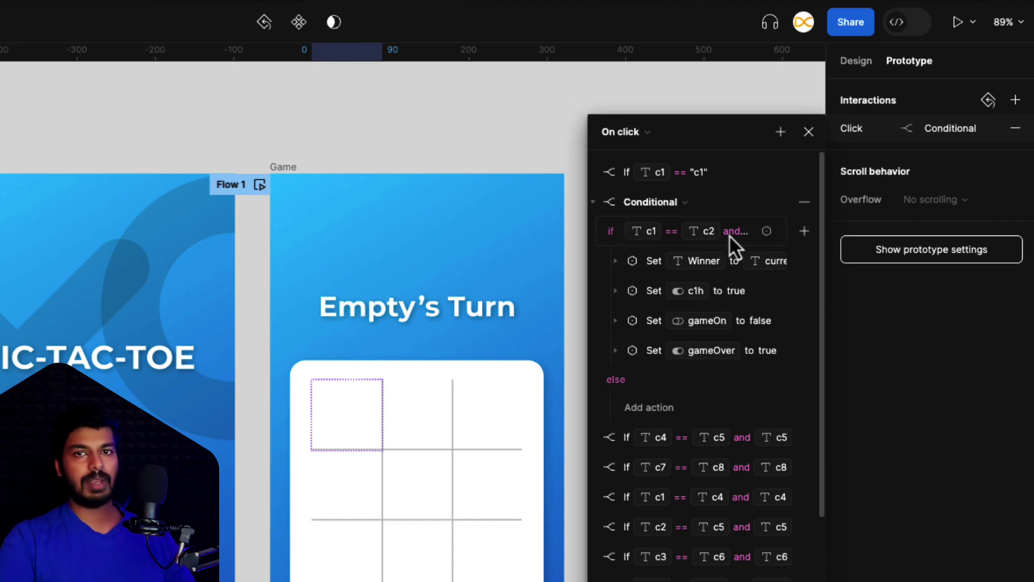
{"action": "left_click", "coordinate": [618, 264]}
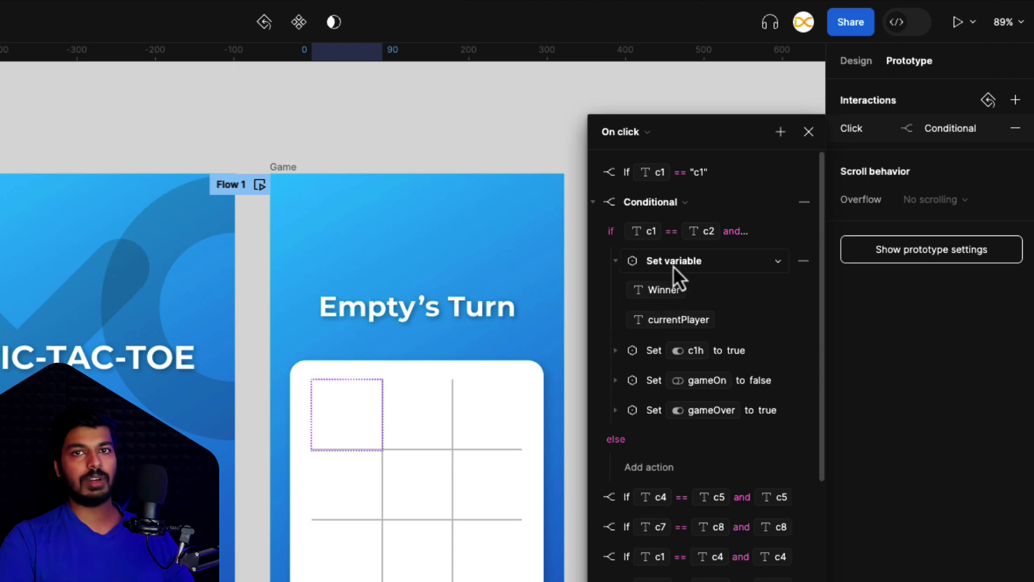
{"action": "left_click", "coordinate": [615, 265]}
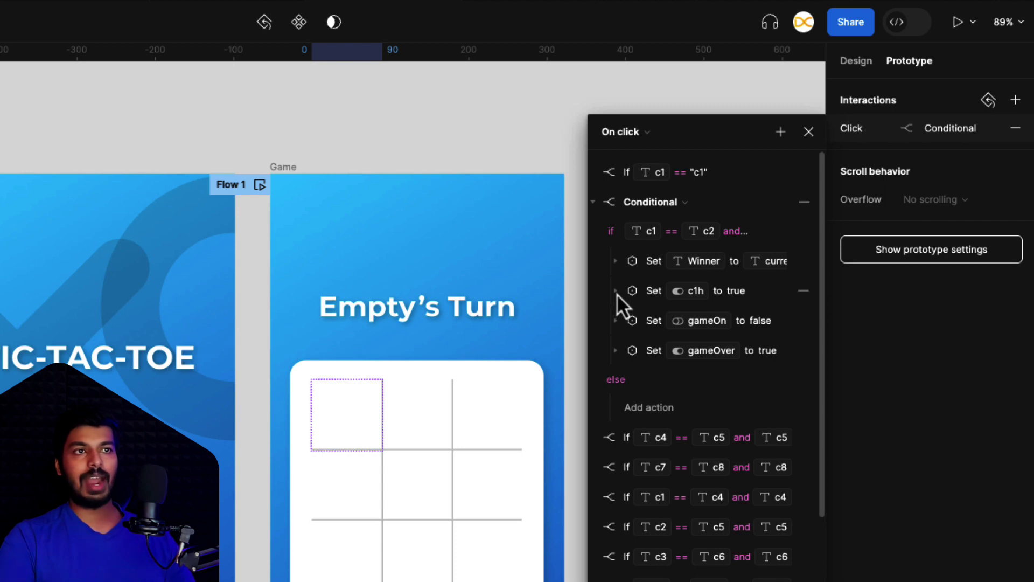
{"action": "left_click", "coordinate": [616, 292]}
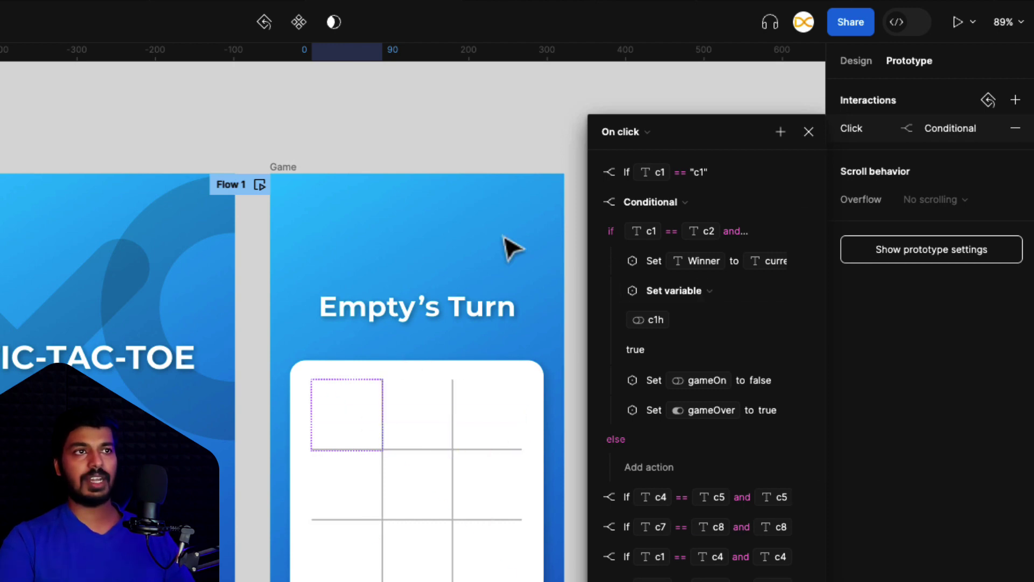
{"action": "left_click", "coordinate": [593, 207]}
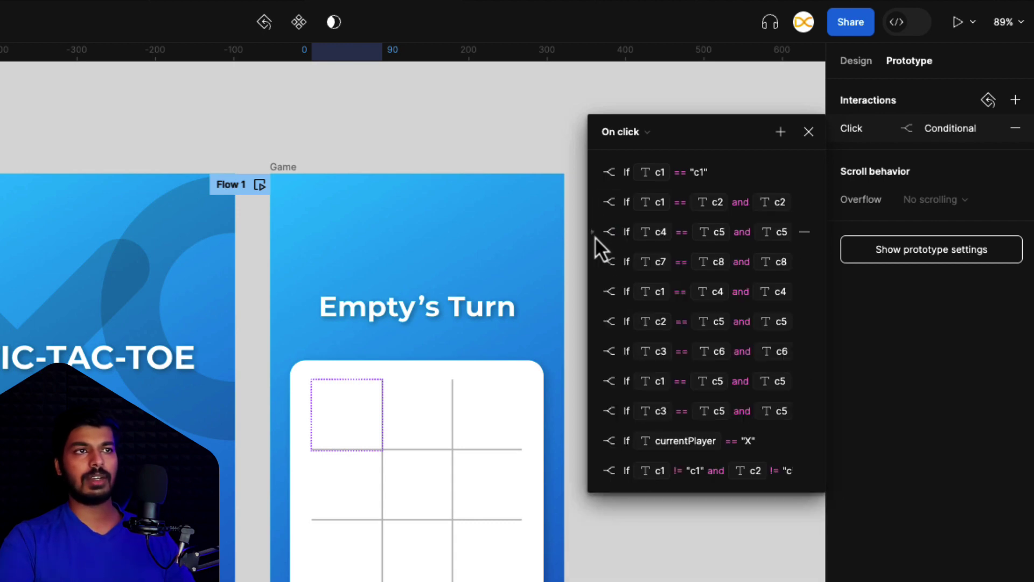
{"action": "left_click", "coordinate": [594, 235]}
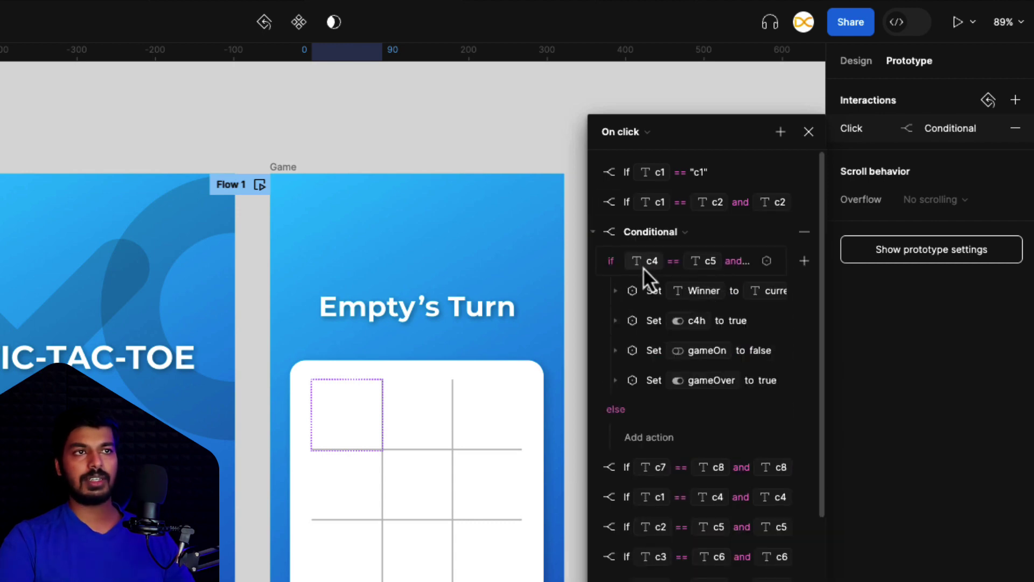
{"action": "left_click", "coordinate": [617, 321]}
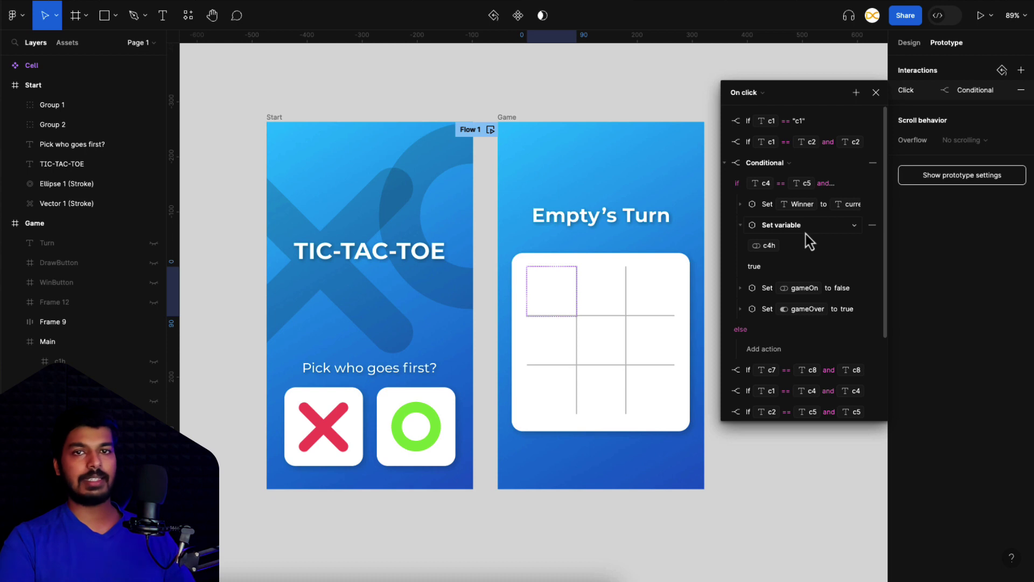
- Open a prototype preview from the Start frame and move its window over the Game frame
{"action": "left_click", "coordinate": [326, 119]}
{"action": "left_click", "coordinate": [276, 117]}
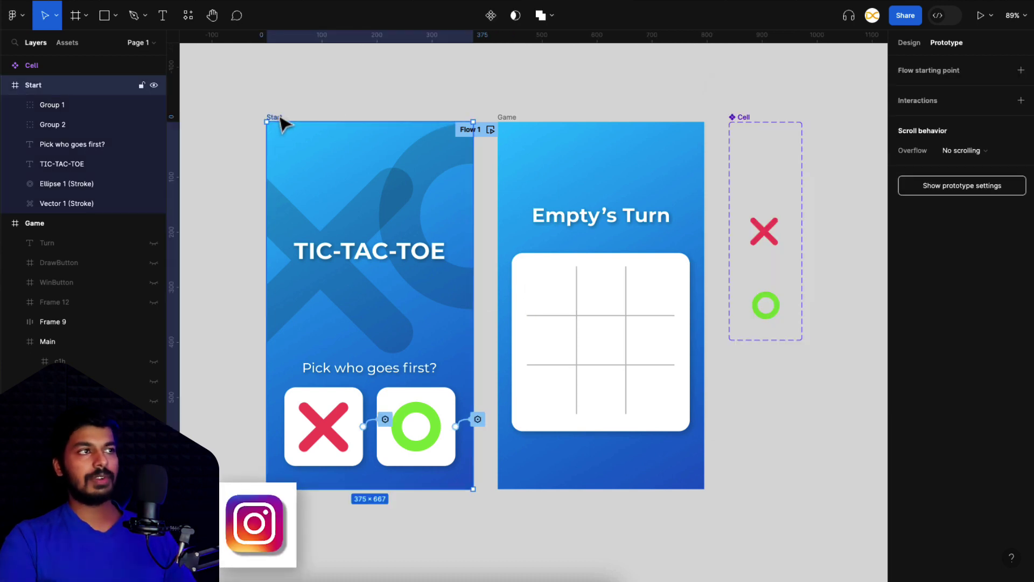
{"action": "key", "text": "shift+space"}
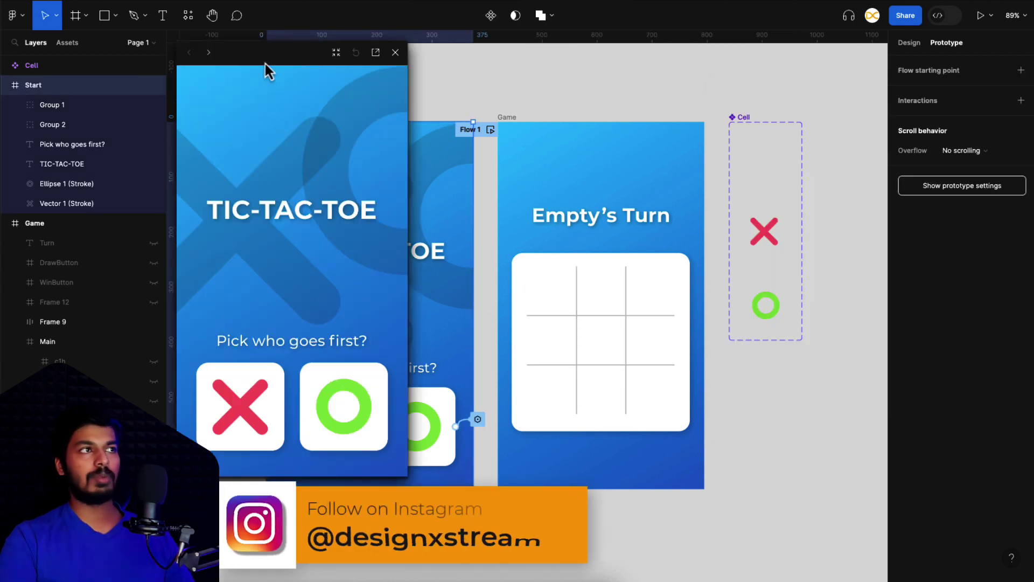
{"action": "left_click_drag", "start_coordinate": [265, 64], "coordinate": [587, 81]}
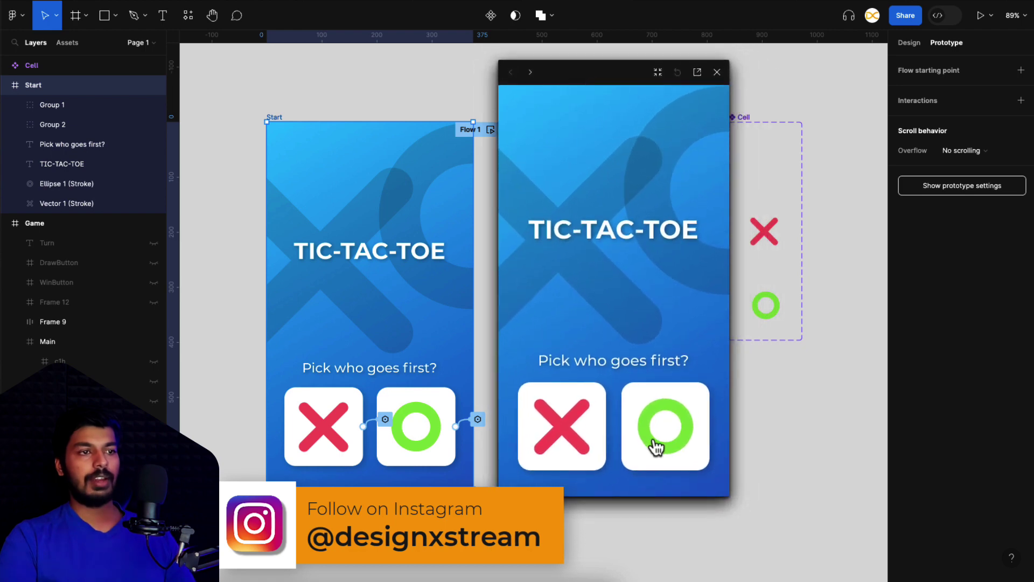
- Play a preview game with O going first, filling the diagonal from upper-right to lower-left with O, and close the preview
{"action": "left_click", "coordinate": [656, 446]}
{"action": "left_click", "coordinate": [663, 281]}
{"action": "left_click", "coordinate": [554, 288]}
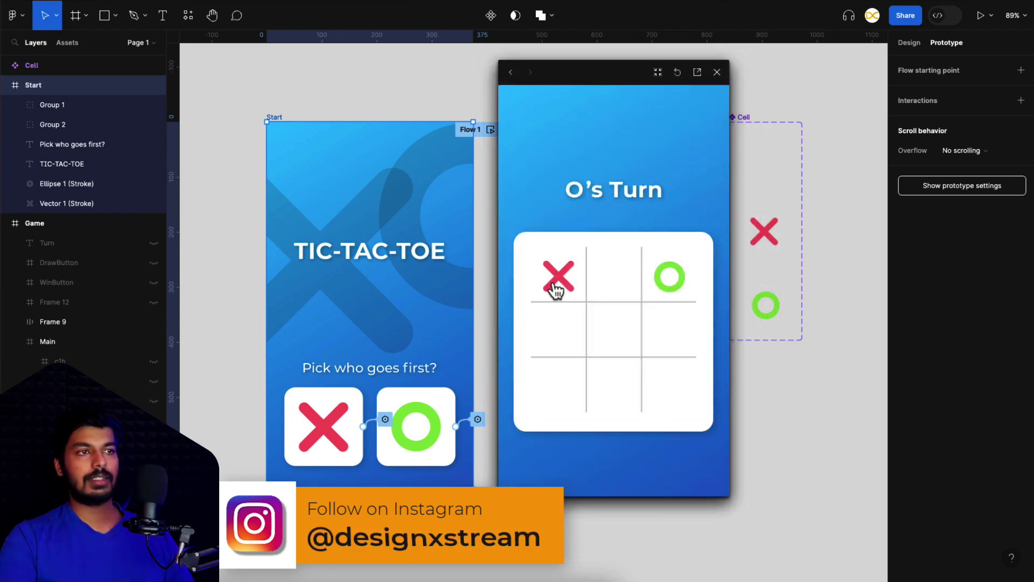
{"action": "left_click", "coordinate": [615, 339]}
{"action": "left_click", "coordinate": [687, 382]}
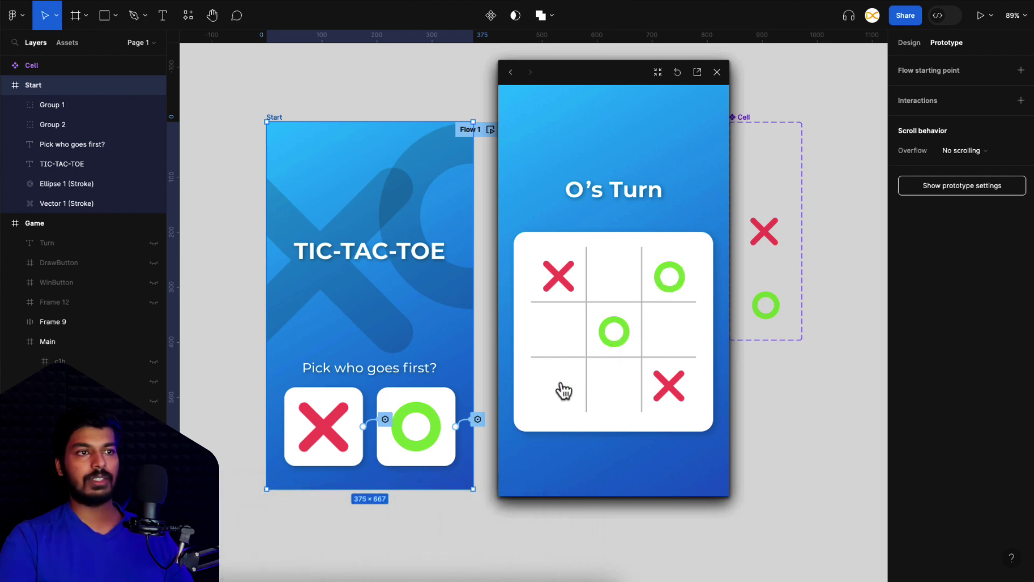
{"action": "left_click", "coordinate": [555, 392]}
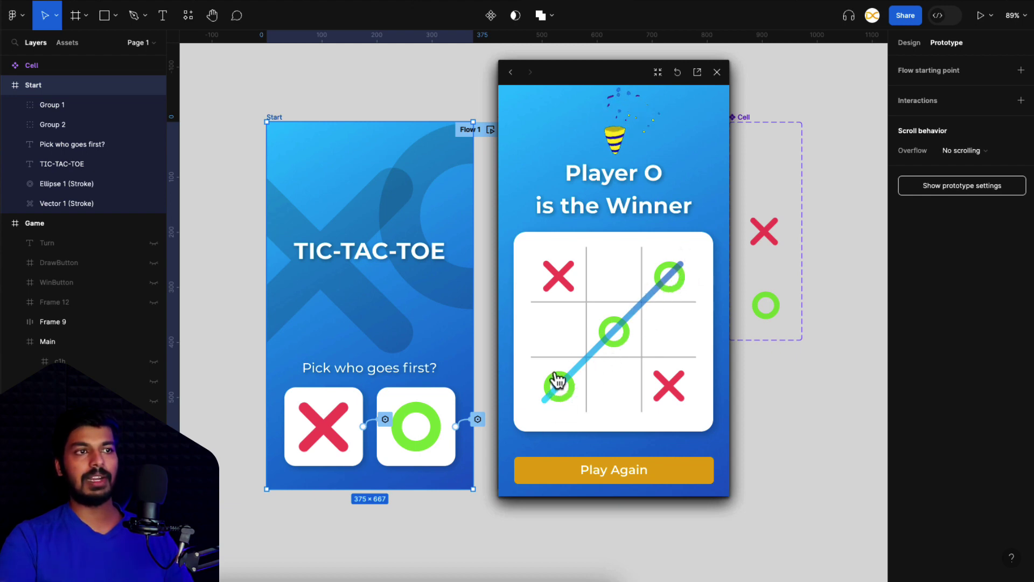
{"action": "left_click", "coordinate": [717, 72]}
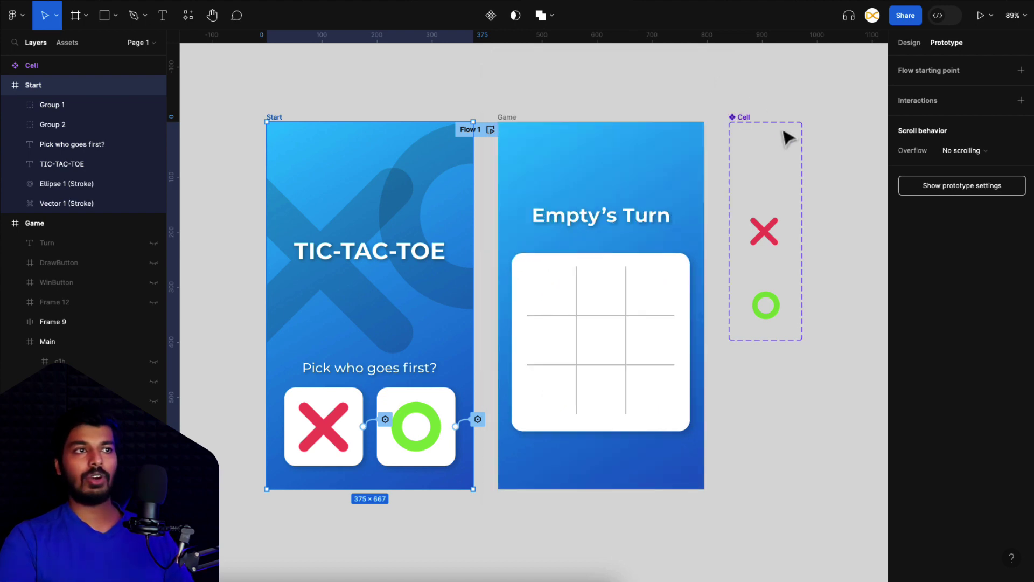
- Examine the actions under the c1 == c2 win condition of the board's upper-left cell, including its gameOn and gameOver settings
{"action": "left_click", "coordinate": [562, 300]}
{"action": "double_click", "coordinate": [562, 300]}
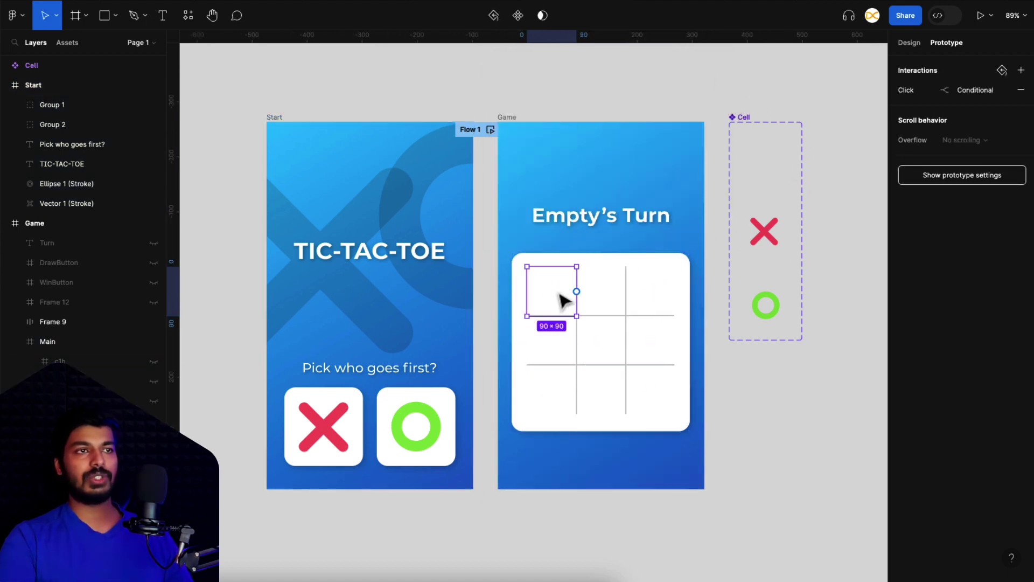
{"action": "left_click", "coordinate": [949, 92]}
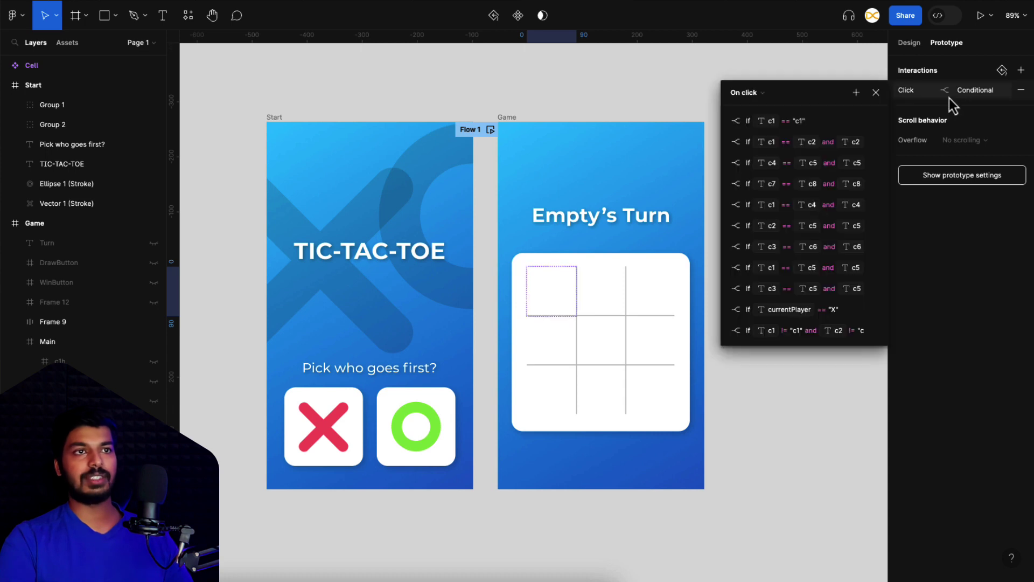
{"action": "left_click", "coordinate": [730, 142]}
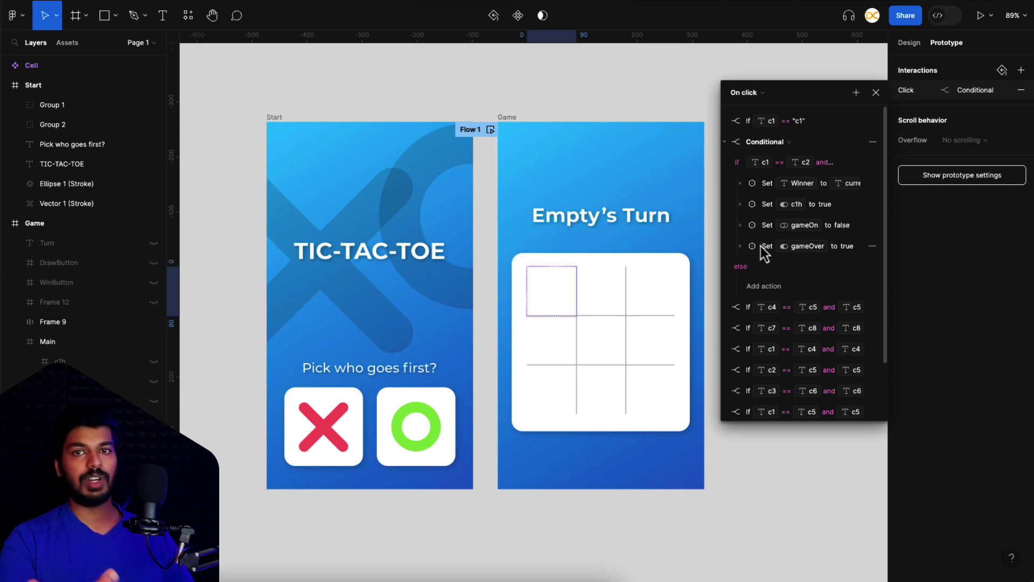
{"action": "key", "text": "Escape"}
{"action": "key", "text": "Escape"}
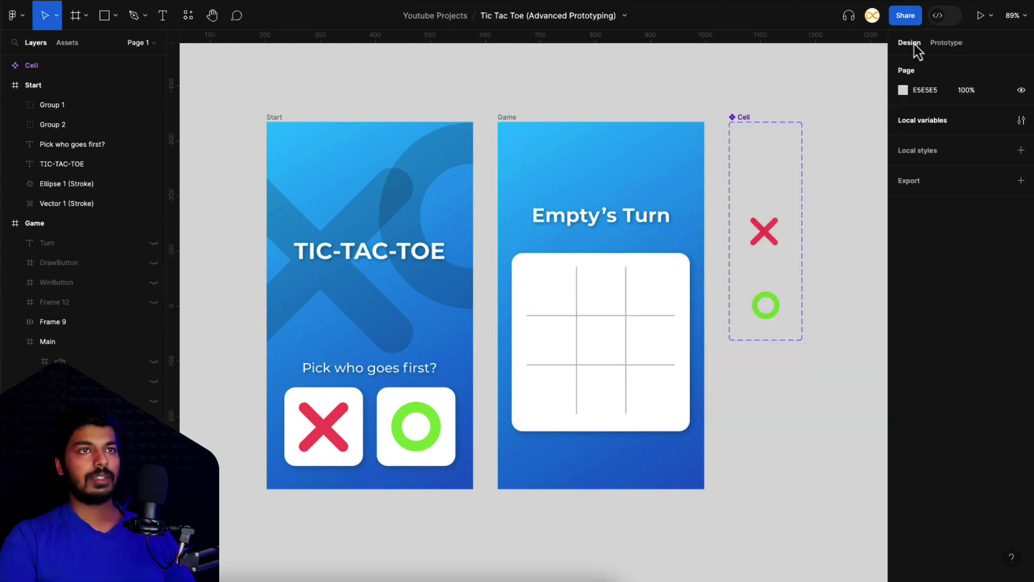
- Test how gameOn controls the turn heading by switching the variable to false and back to true
{"action": "left_click", "coordinate": [1021, 120]}
{"action": "scroll", "coordinate": [600, 418], "scroll_direction": "right", "scroll_amount": 5}
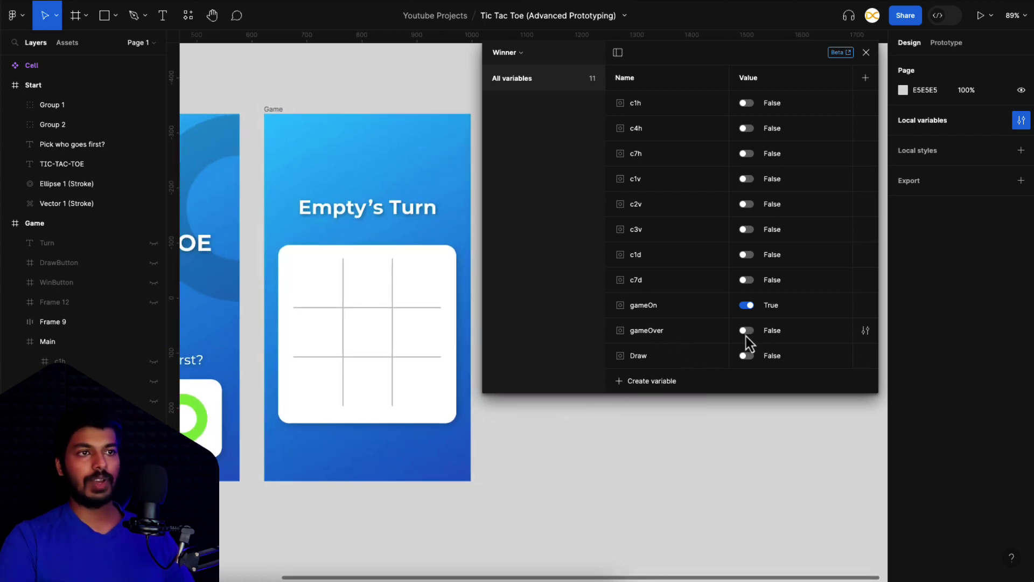
{"action": "left_click", "coordinate": [747, 307]}
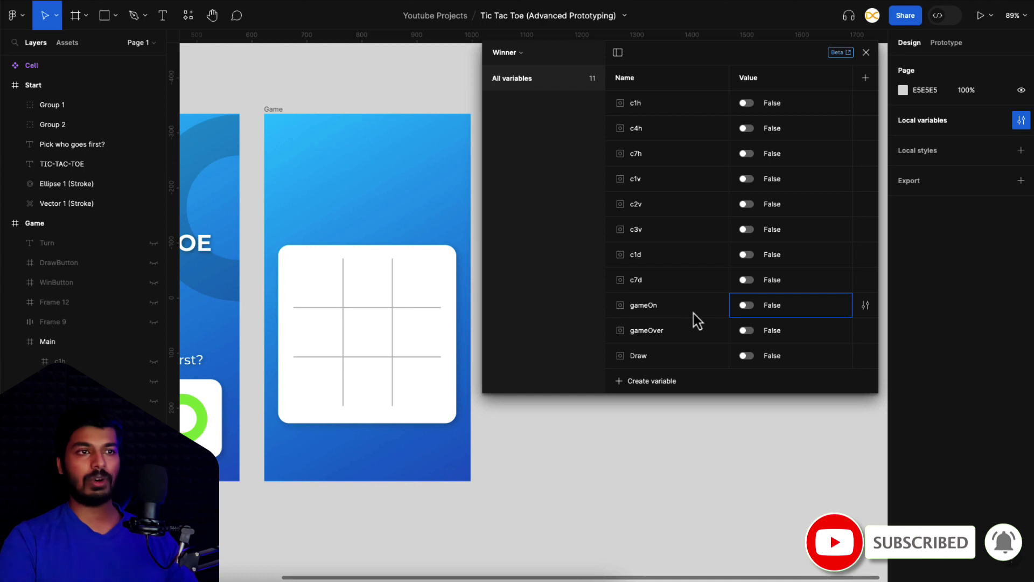
{"action": "left_click", "coordinate": [748, 306]}
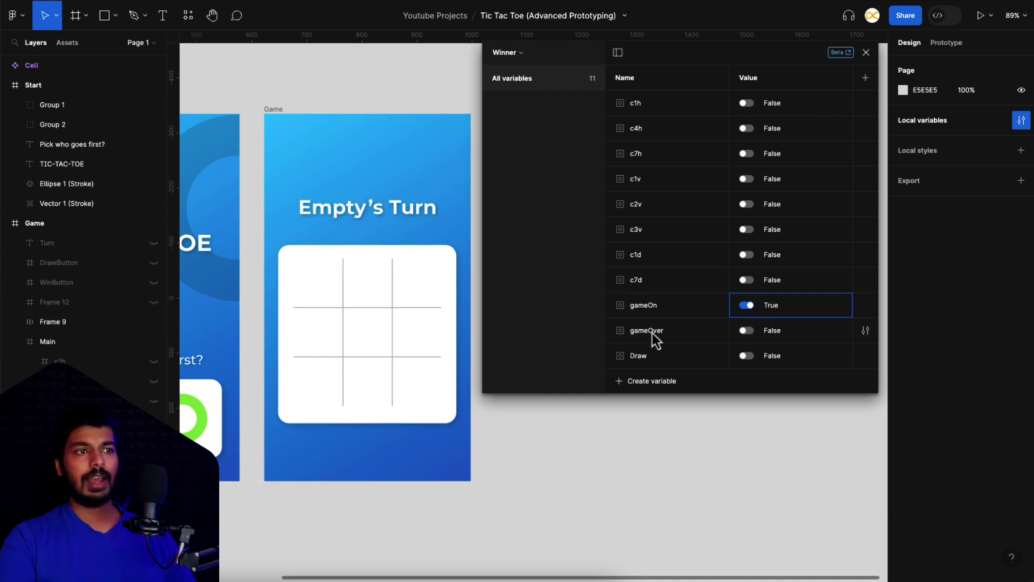
- Test the winner screen with gameOver set to true and gameOn to false, and restore both variables
{"action": "left_click", "coordinate": [749, 334]}
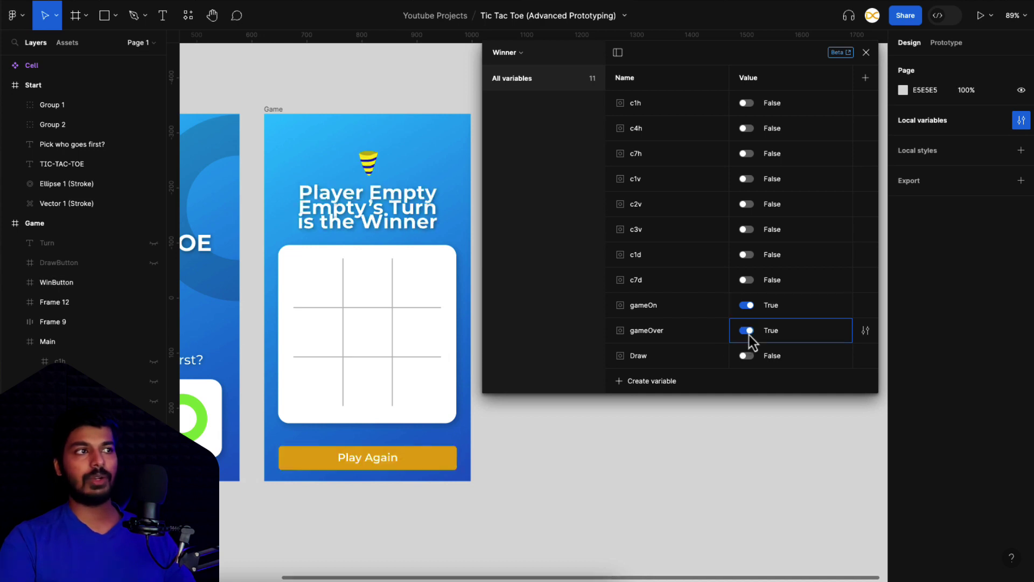
{"action": "left_click", "coordinate": [747, 305]}
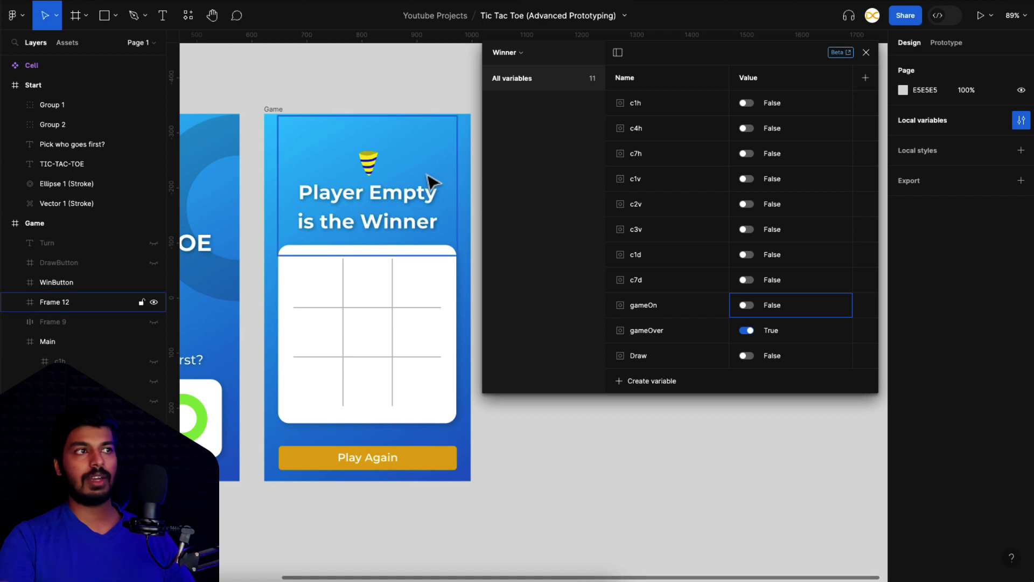
{"action": "left_click", "coordinate": [750, 333]}
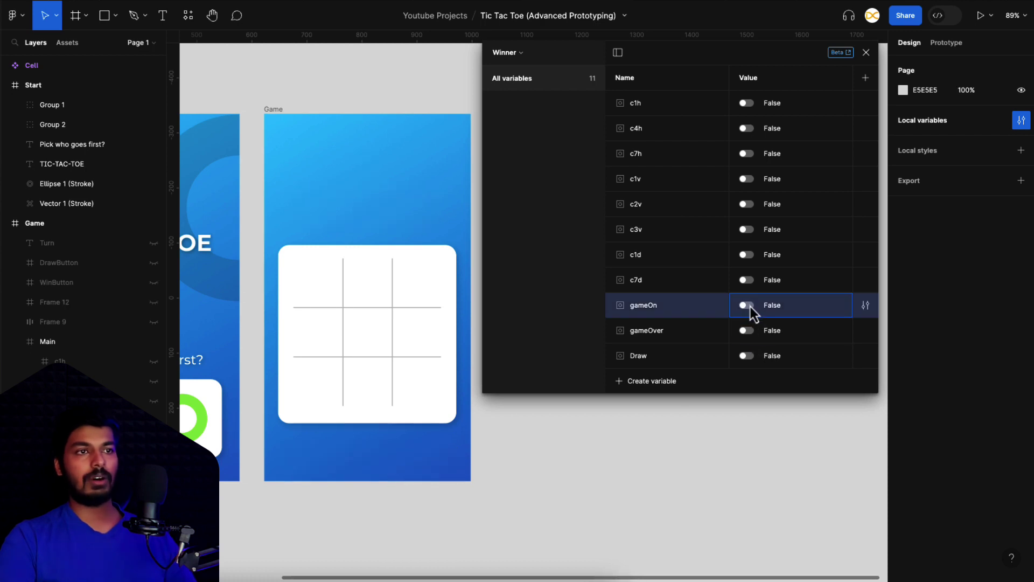
{"action": "left_click", "coordinate": [748, 306]}
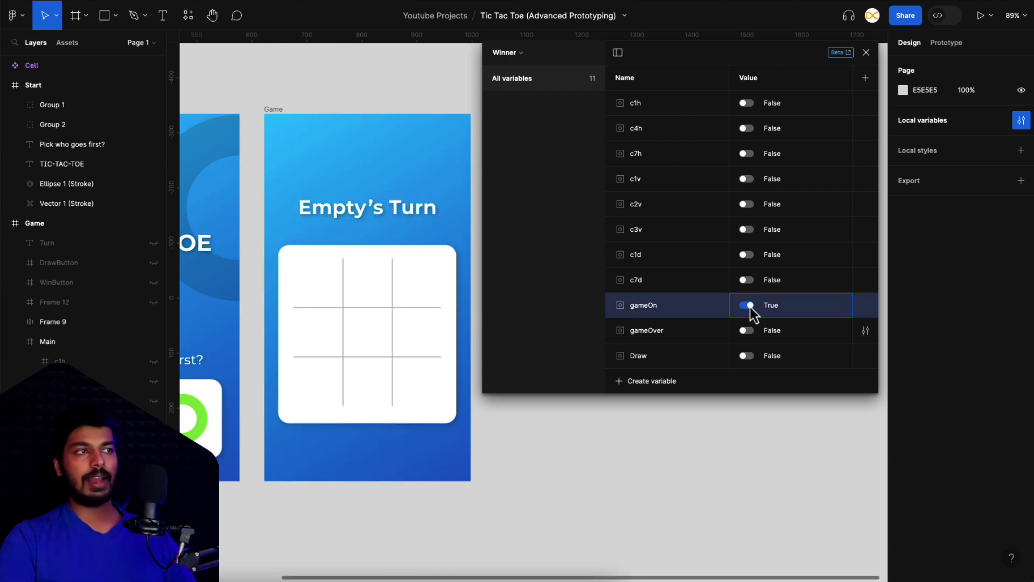
{"action": "left_click", "coordinate": [865, 53]}
- Check again how the upper-left cell's c1 == c2 win condition sets Winner, c1h, gameOn and gameOver
{"action": "left_click", "coordinate": [309, 295]}
{"action": "left_click", "coordinate": [309, 295]}
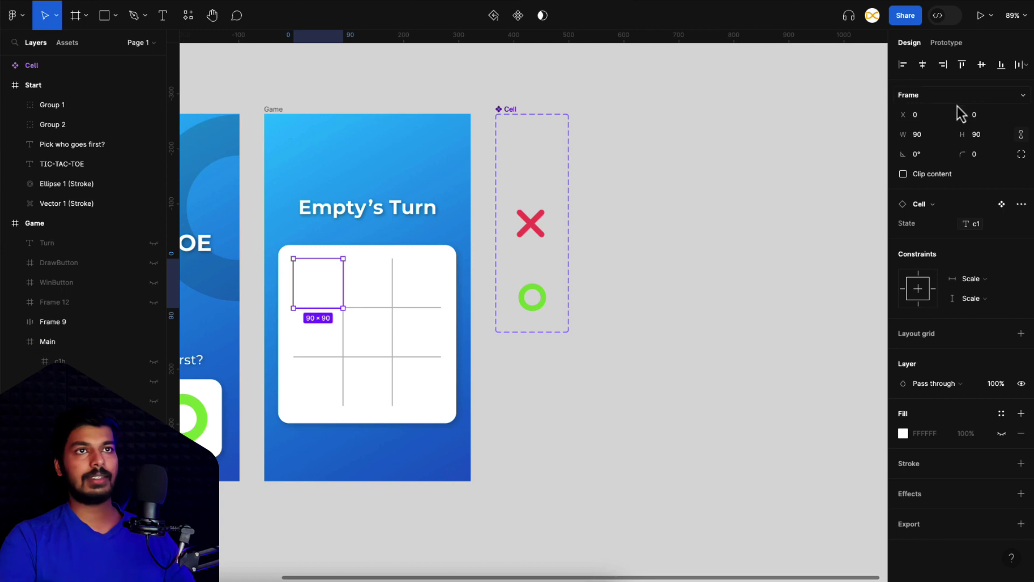
{"action": "left_click", "coordinate": [946, 42]}
{"action": "left_click", "coordinate": [948, 90]}
{"action": "left_click", "coordinate": [729, 143]}
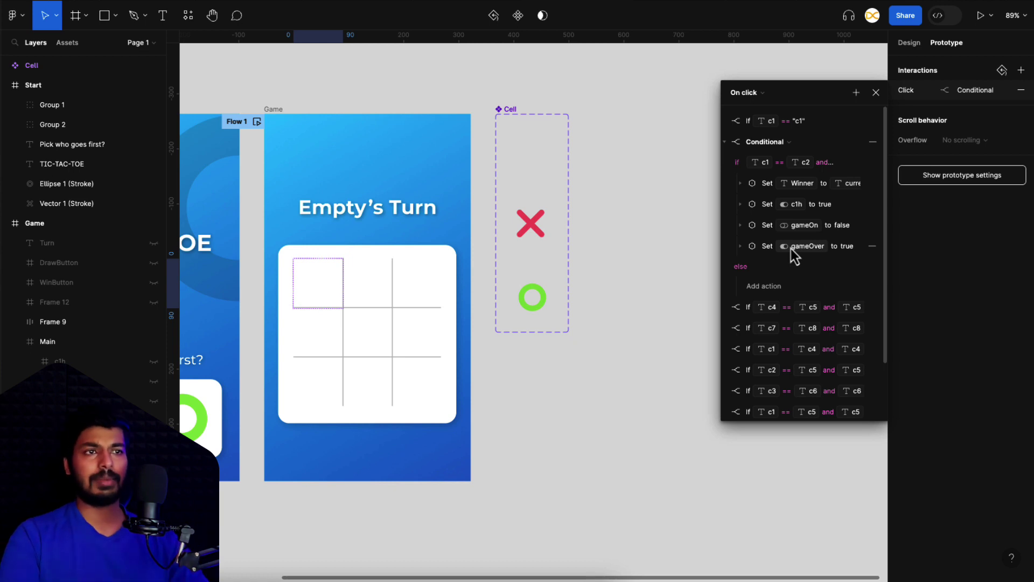
{"action": "key", "text": "Escape"}
{"action": "scroll", "coordinate": [566, 319], "scroll_direction": "left", "scroll_amount": 2}
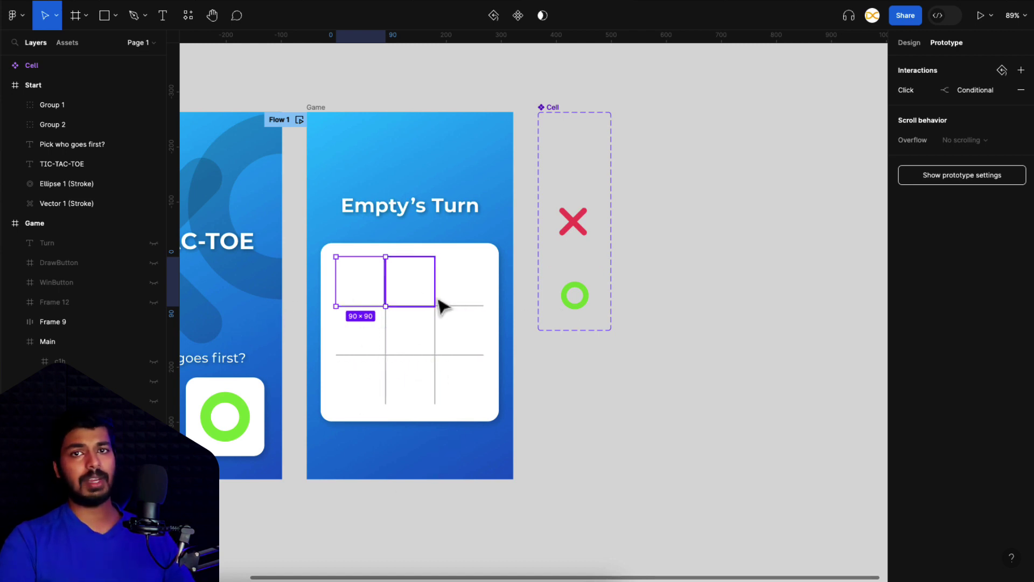
- Select the WinButton layer in the Game frame and make it visible
{"action": "scroll", "coordinate": [441, 306], "scroll_direction": "left", "scroll_amount": 5}
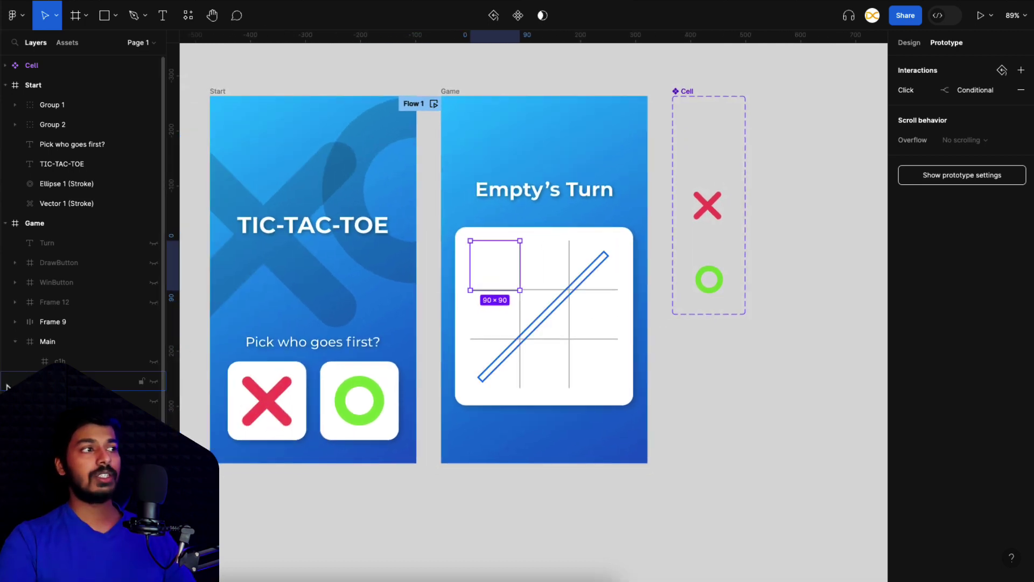
{"action": "left_click", "coordinate": [76, 283]}
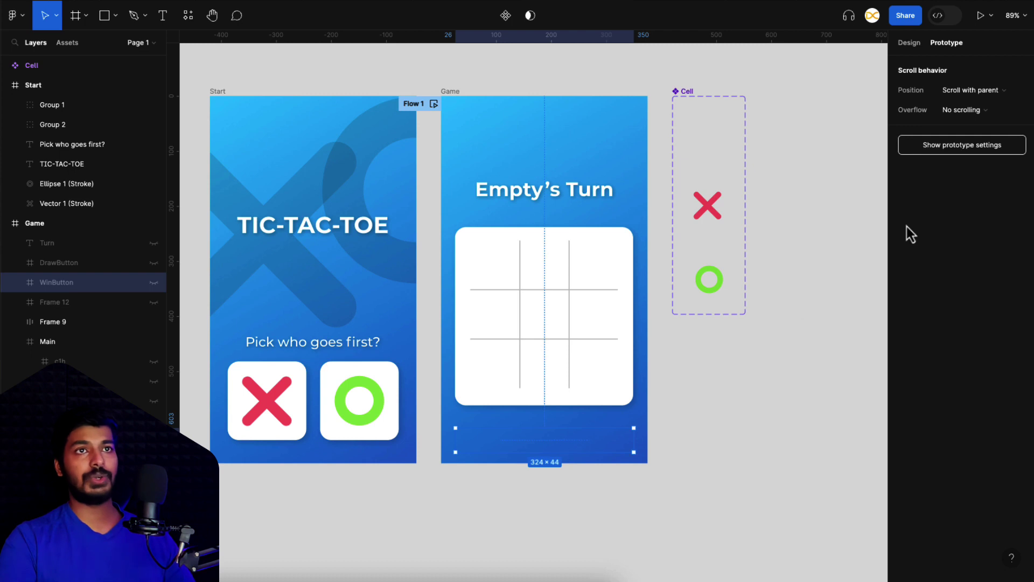
{"action": "left_click", "coordinate": [915, 46]}
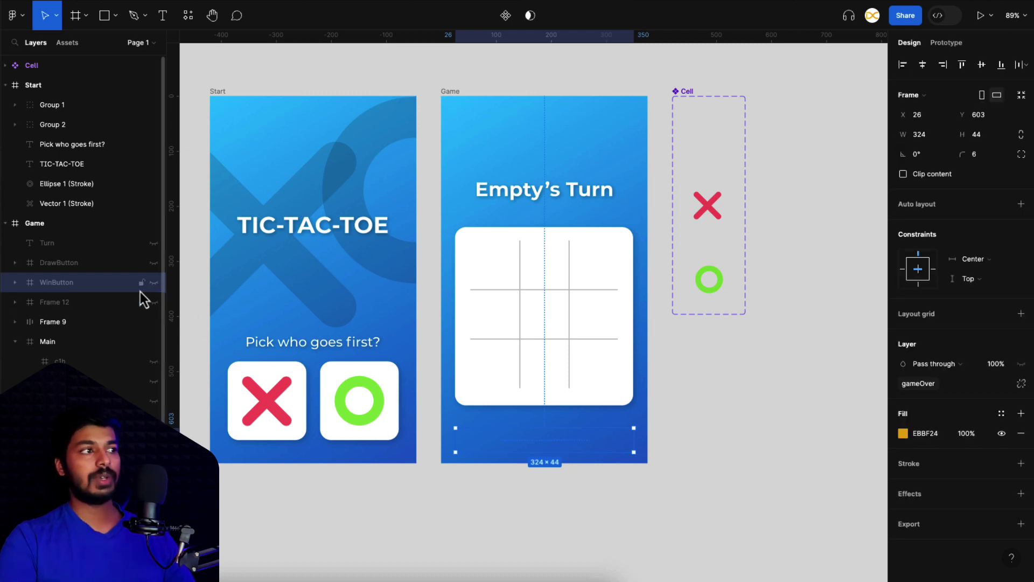
{"action": "left_click", "coordinate": [154, 283]}
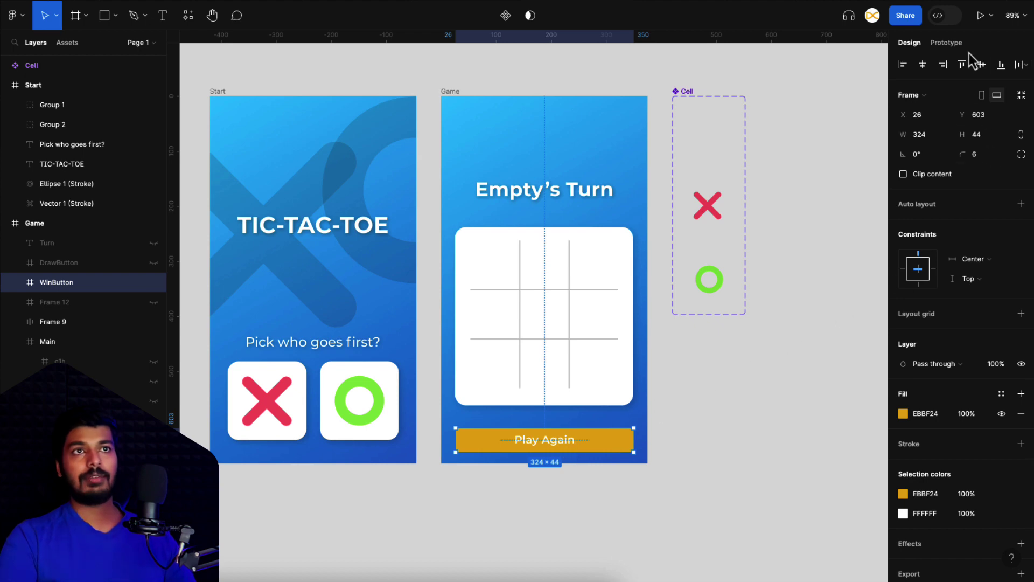
- Examine the Play Again button's click actions, from the currentPlayer, cell and Winner resets to the winning-line, gameOn, gameOver, Draw and navigation actions
{"action": "left_click", "coordinate": [946, 43]}
{"action": "left_click", "coordinate": [961, 92]}
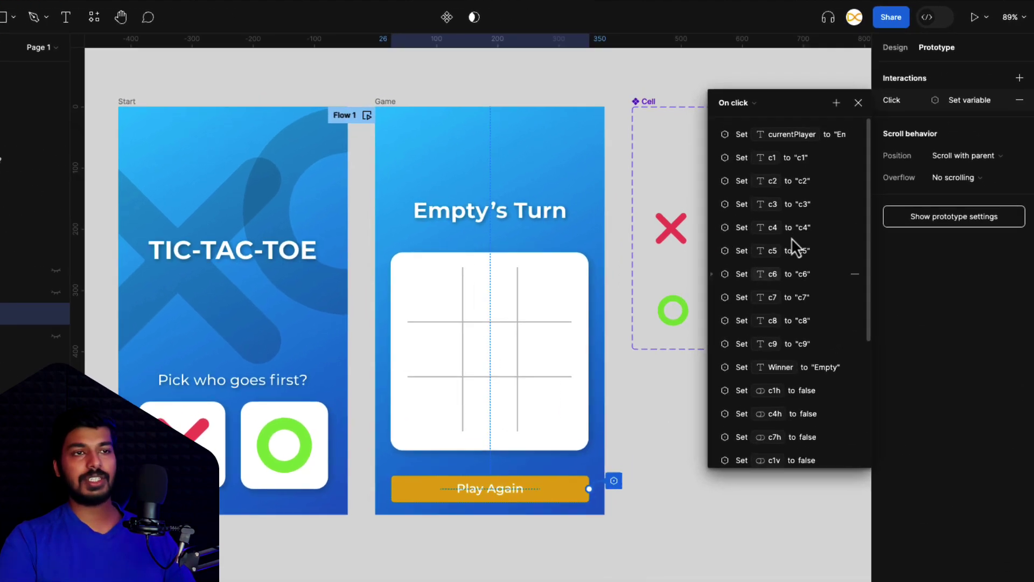
{"action": "scroll", "coordinate": [753, 453], "scroll_direction": "down", "scroll_amount": 5}
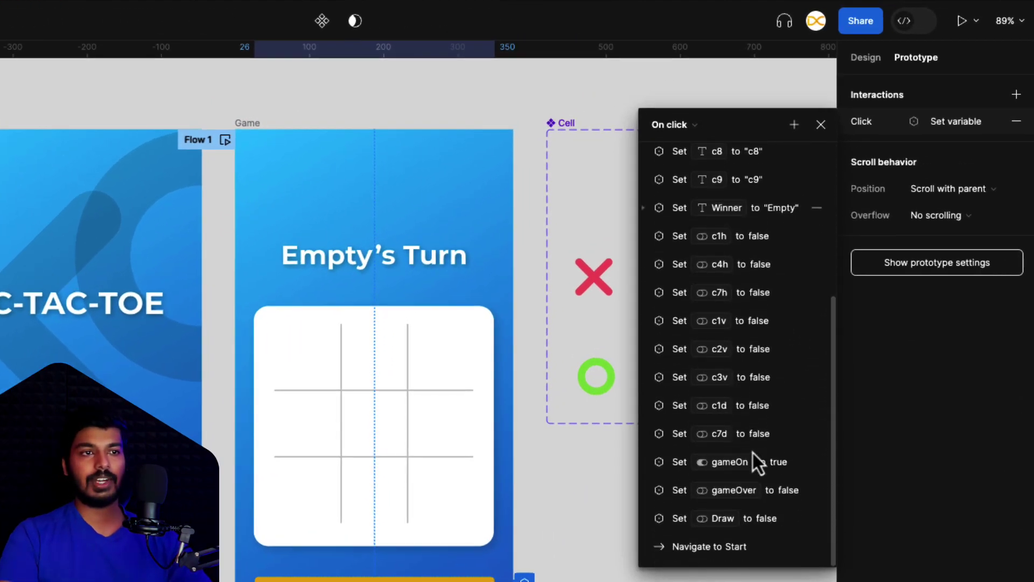
{"action": "scroll", "coordinate": [753, 454], "scroll_direction": "up", "scroll_amount": 5}
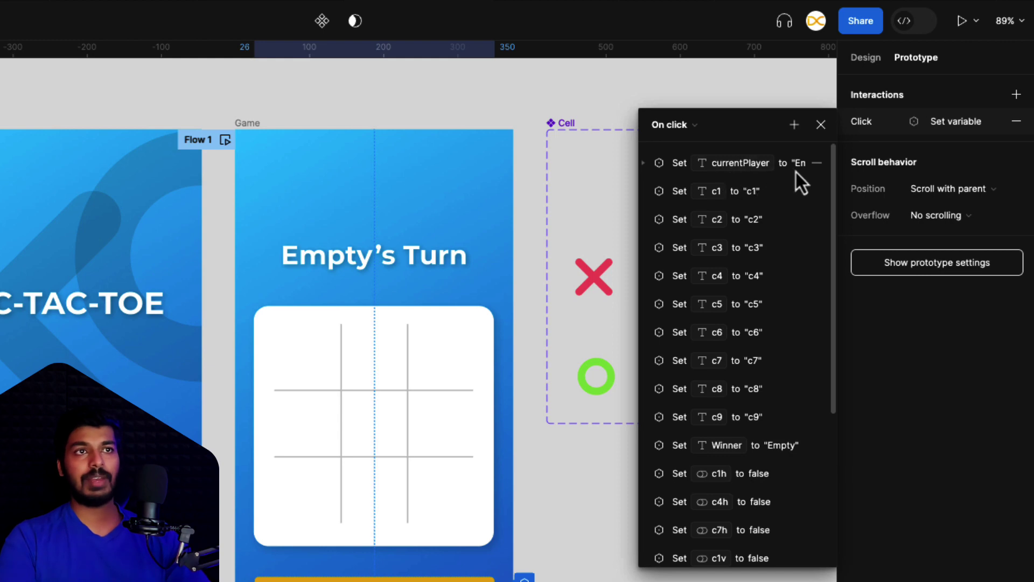
{"action": "left_click", "coordinate": [645, 164]}
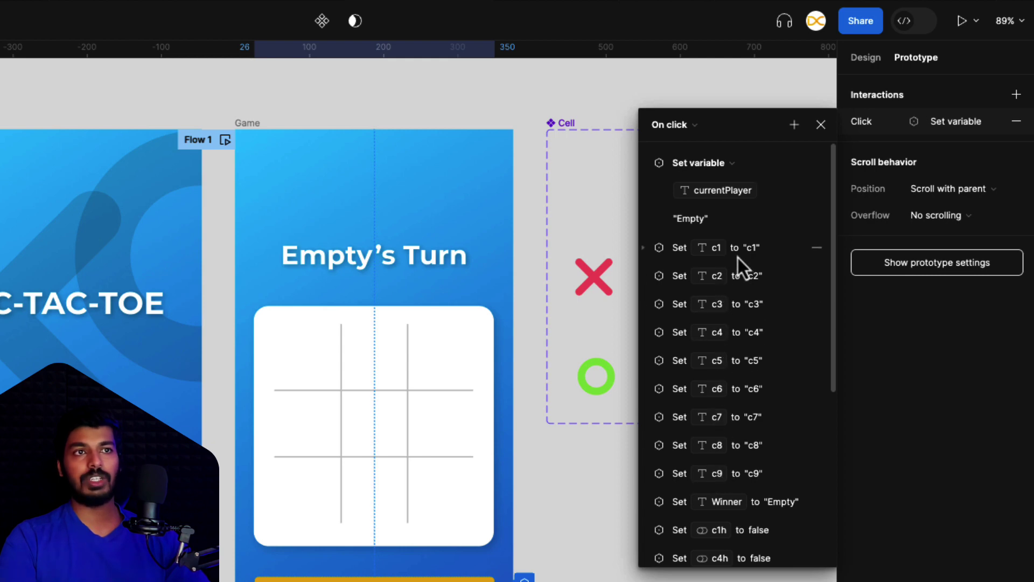
{"action": "scroll", "coordinate": [738, 427], "scroll_direction": "down", "scroll_amount": 3}
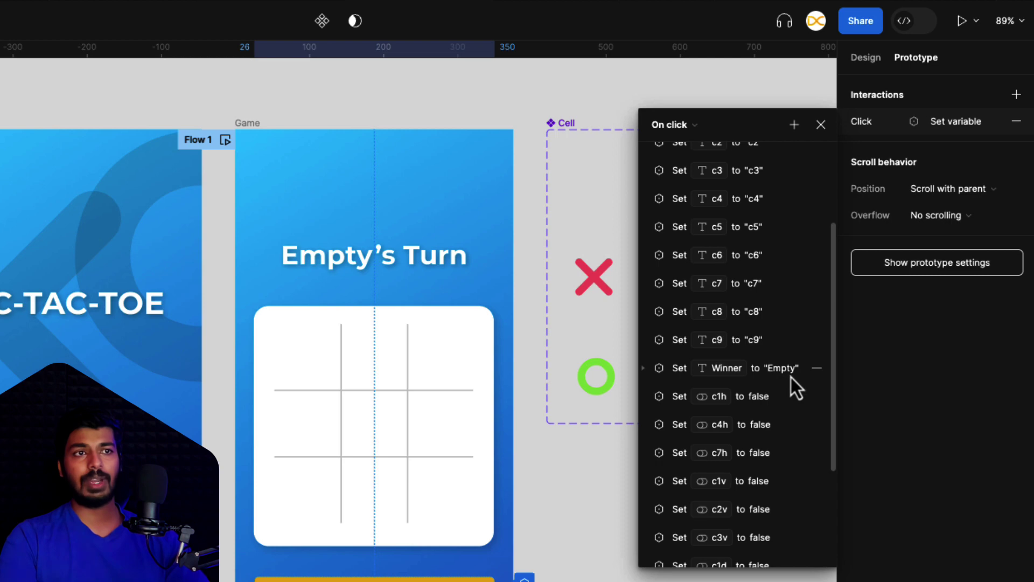
{"action": "scroll", "coordinate": [732, 446], "scroll_direction": "down", "scroll_amount": 4}
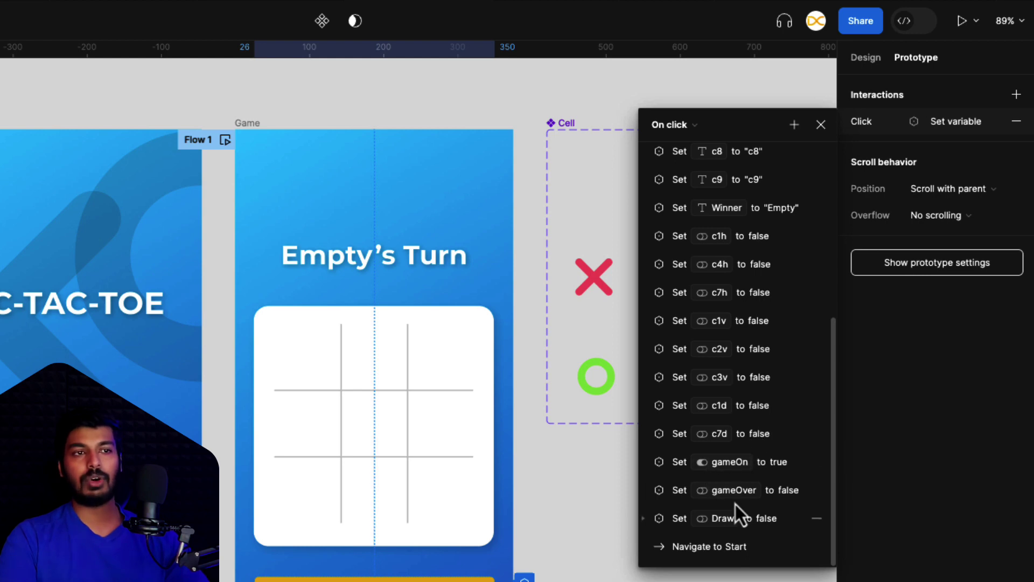
{"action": "scroll", "coordinate": [735, 489], "scroll_direction": "up", "scroll_amount": 7}
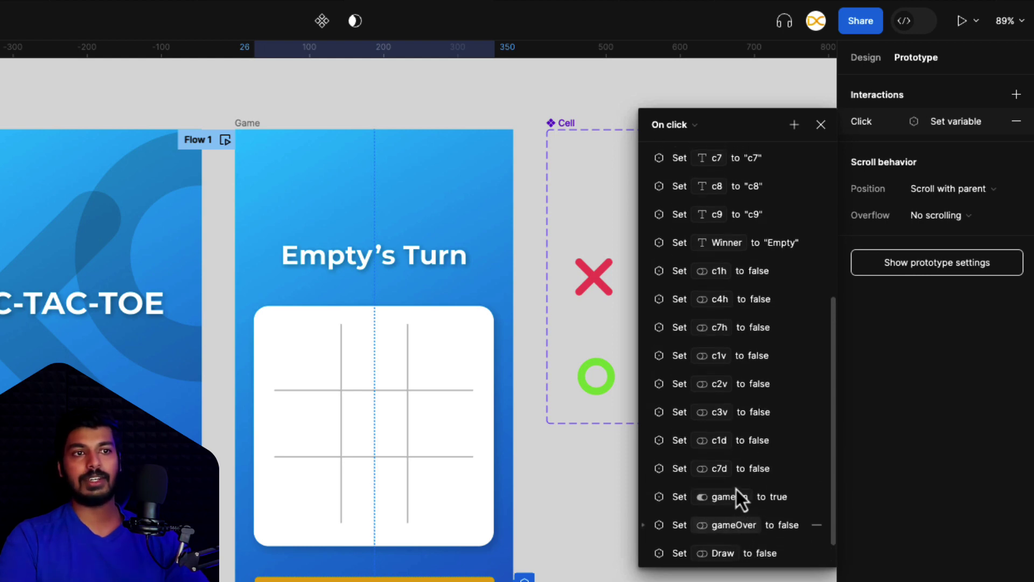